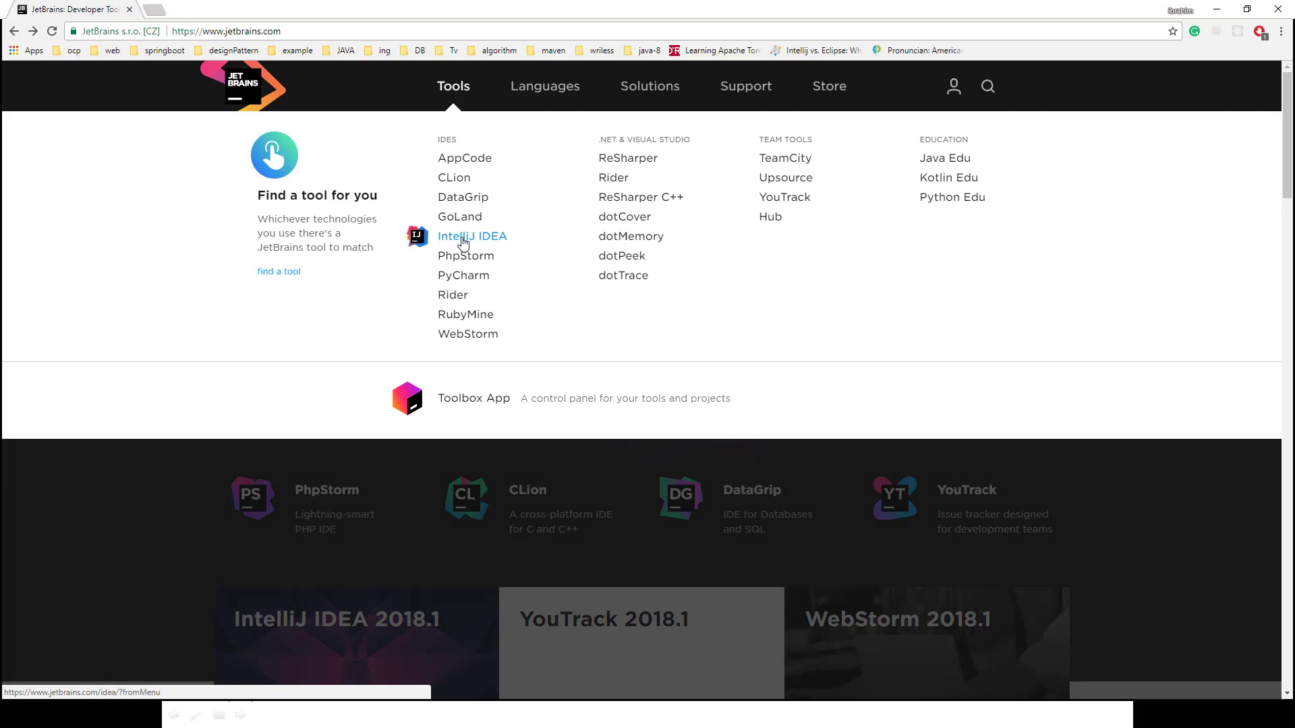
Open the IntelliJ IDEA product page from the JetBrains Tools menu.
click(462, 241)
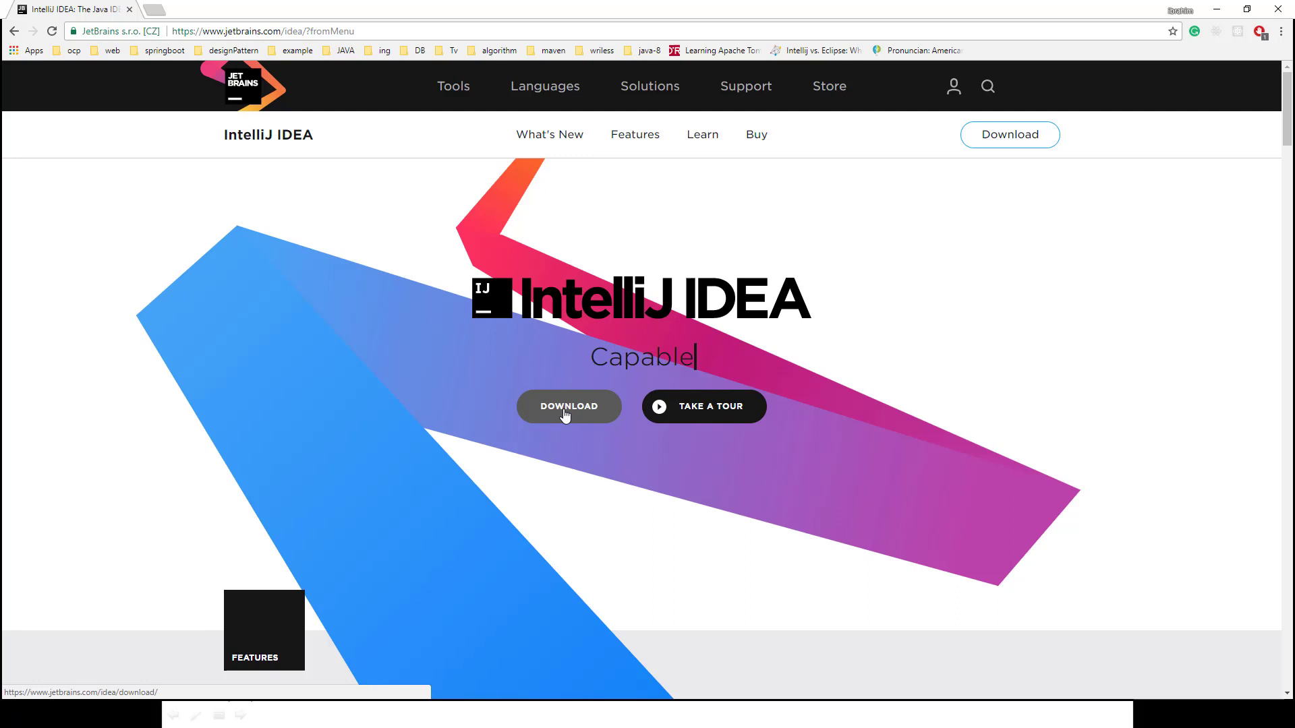
Download the IntelliJ IDEA Ultimate Windows (.exe) installer from the download page.
click(565, 410)
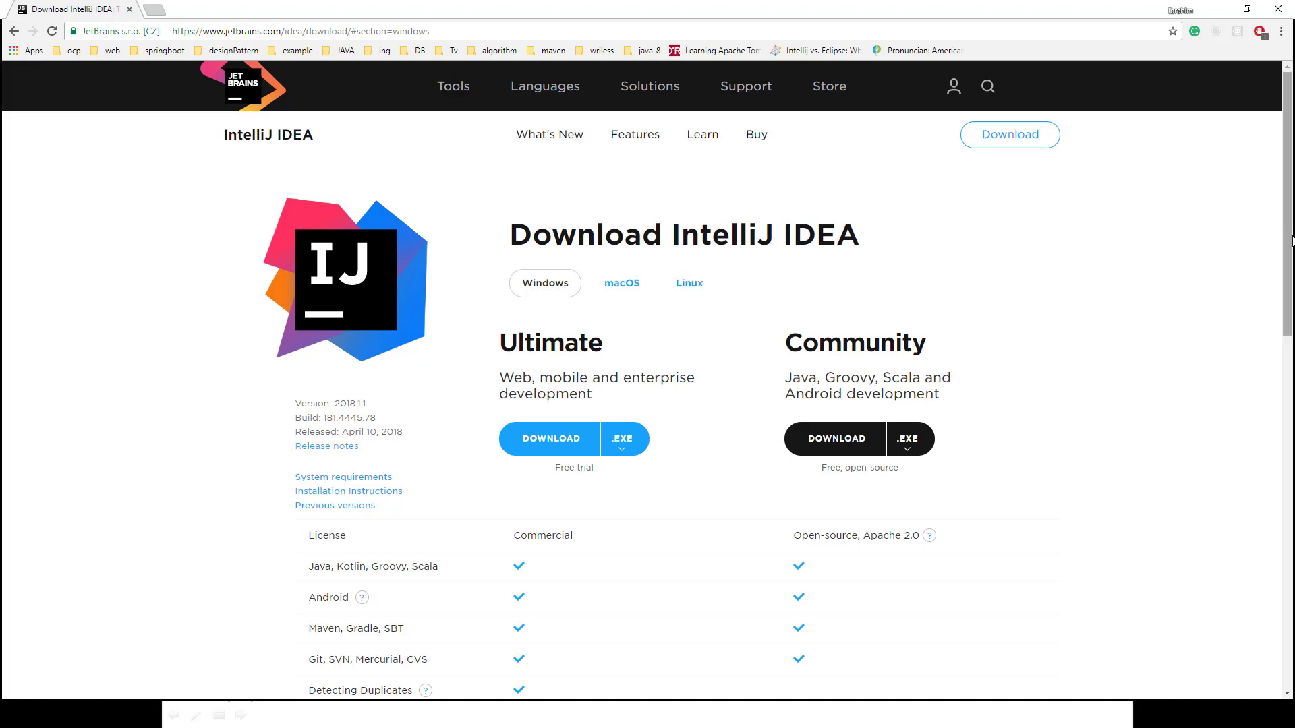
scroll(647, 405, down, 2)
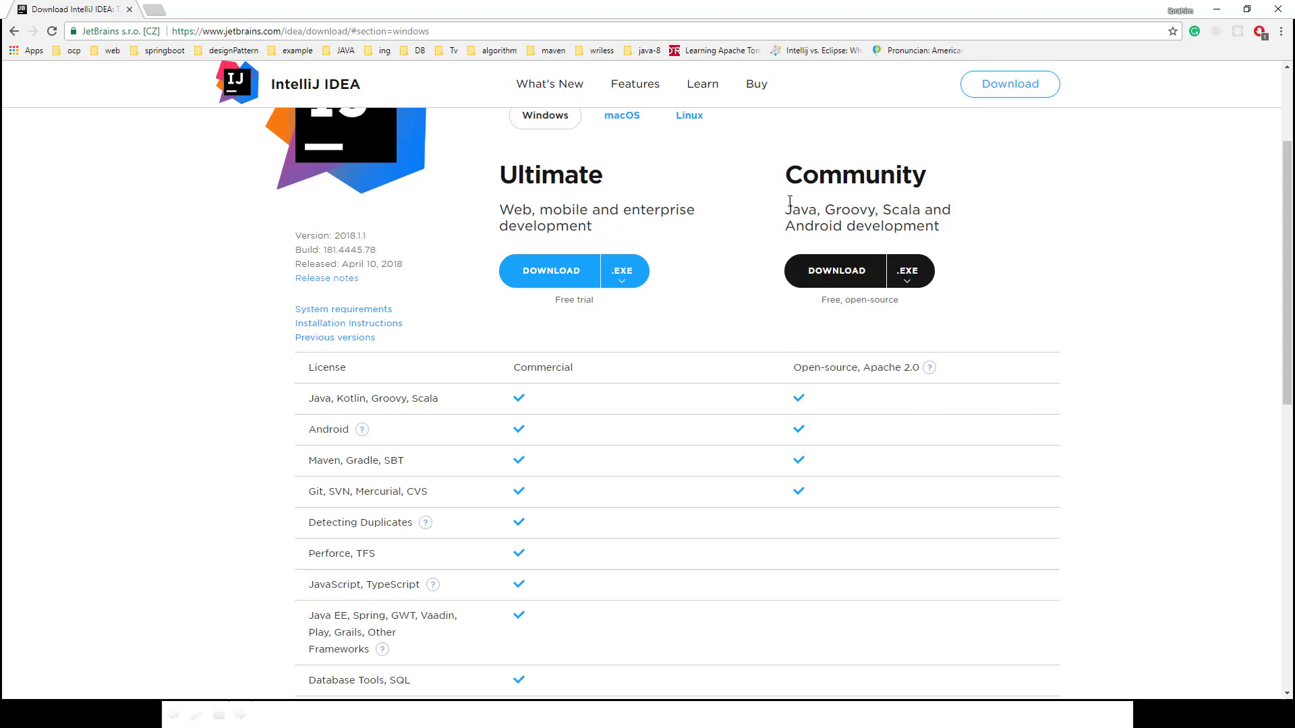
click(622, 274)
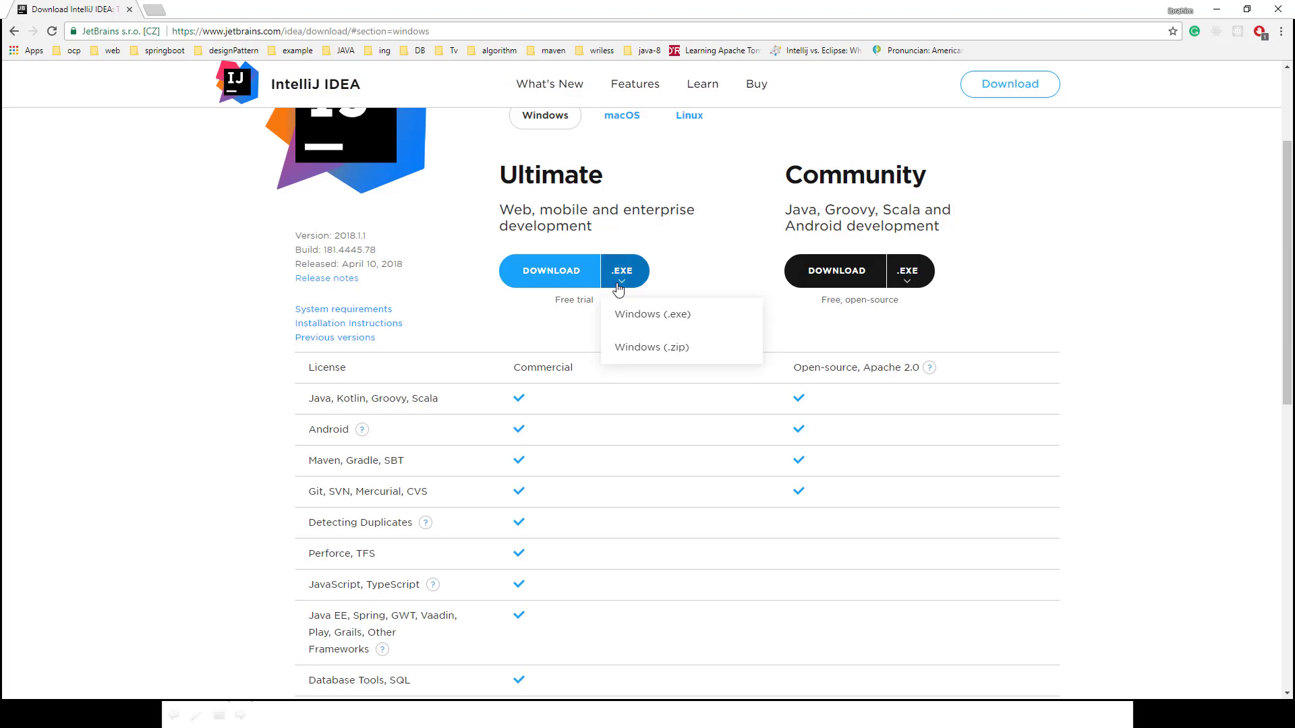
click(655, 322)
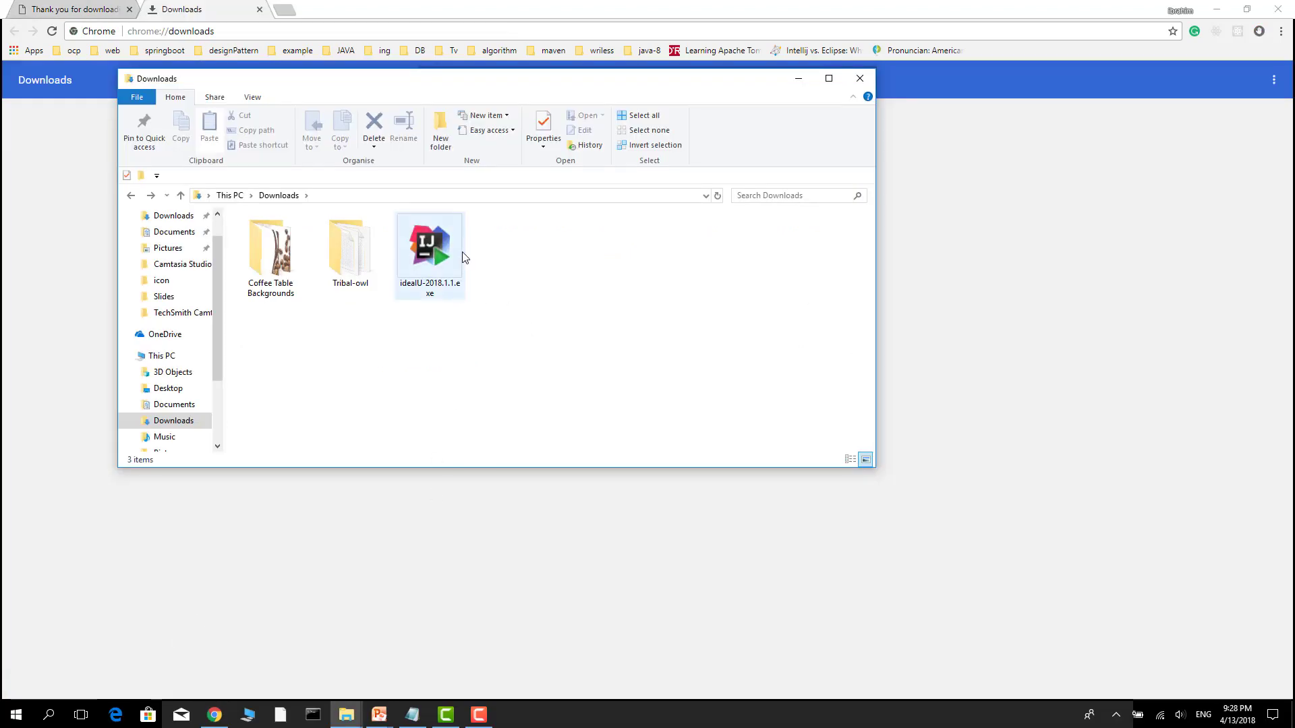
Launch the downloaded installer and keep the default installation folder.
click(442, 261)
double_click(441, 262)
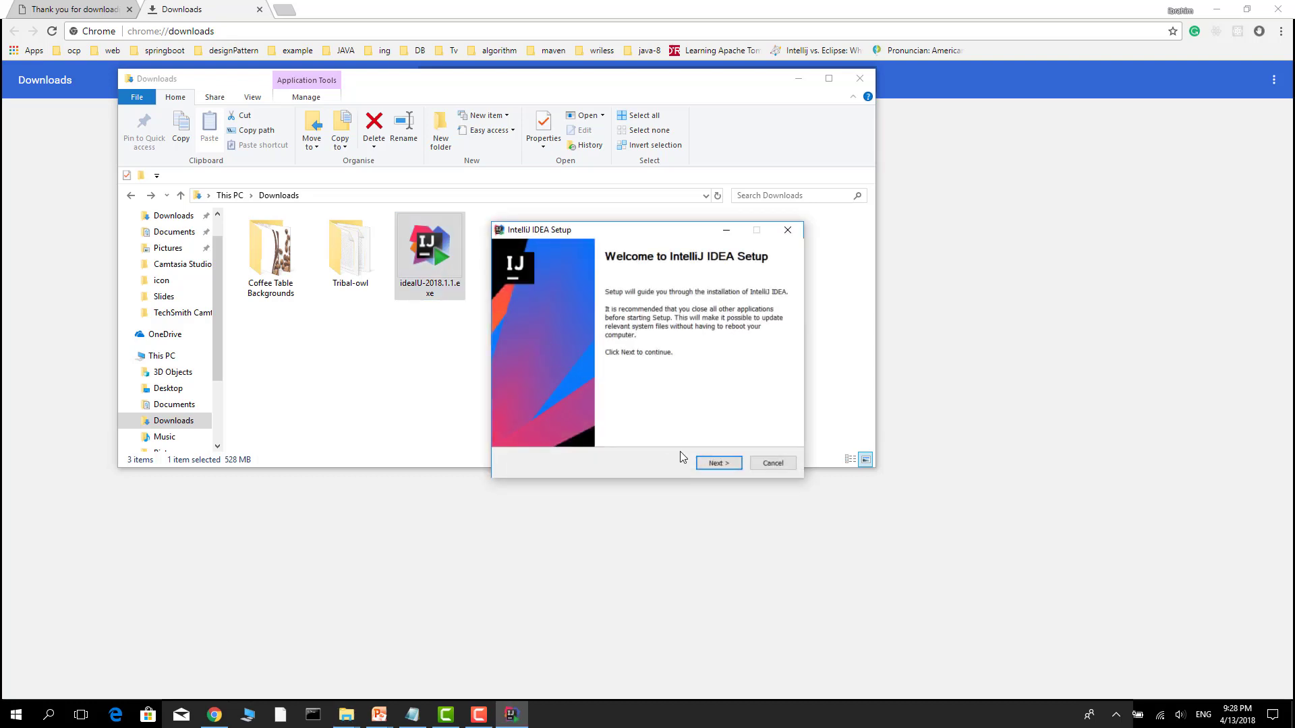
click(714, 468)
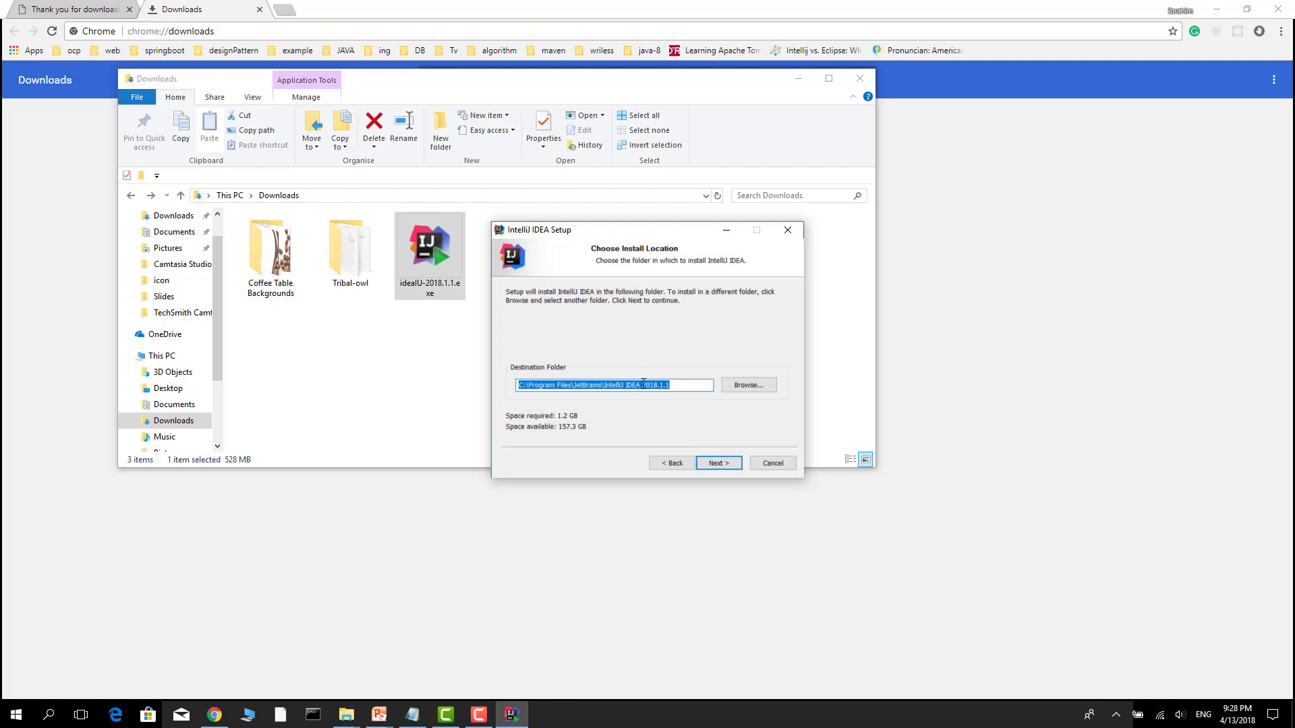
click(718, 464)
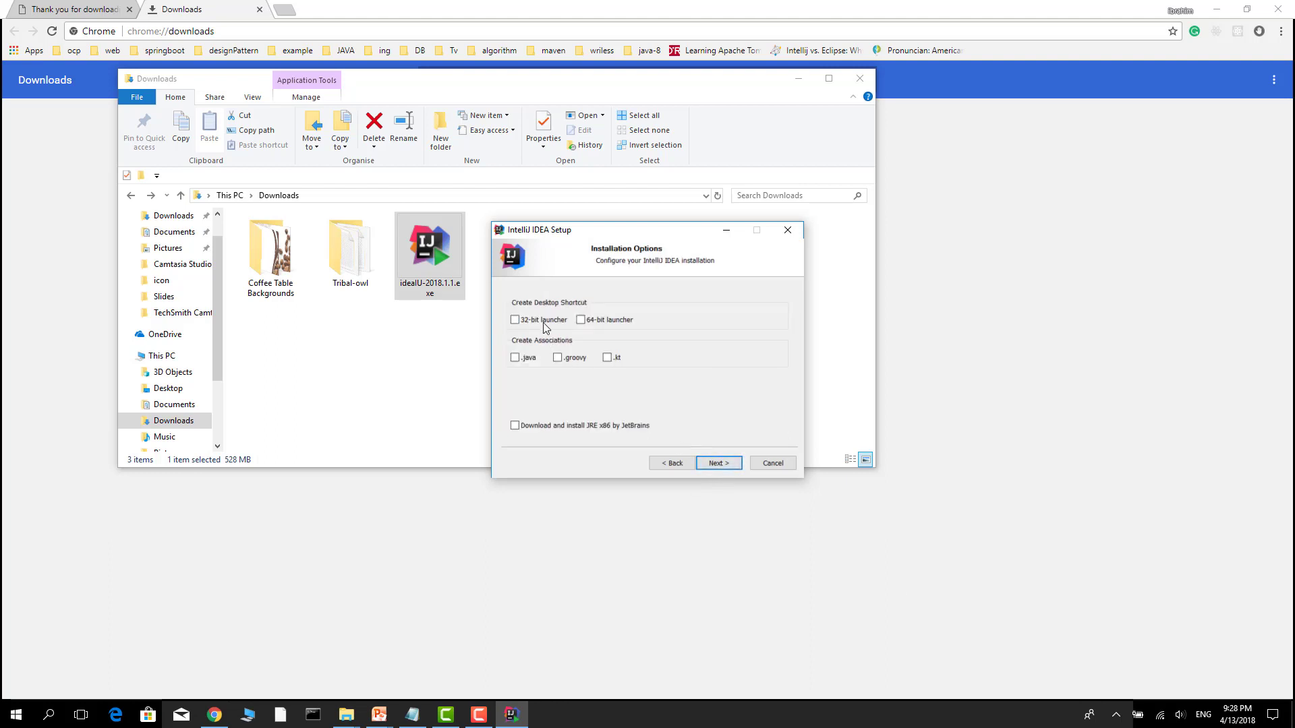
Enable the 64-bit launcher and .java association, then run the installation.
click(580, 319)
click(718, 462)
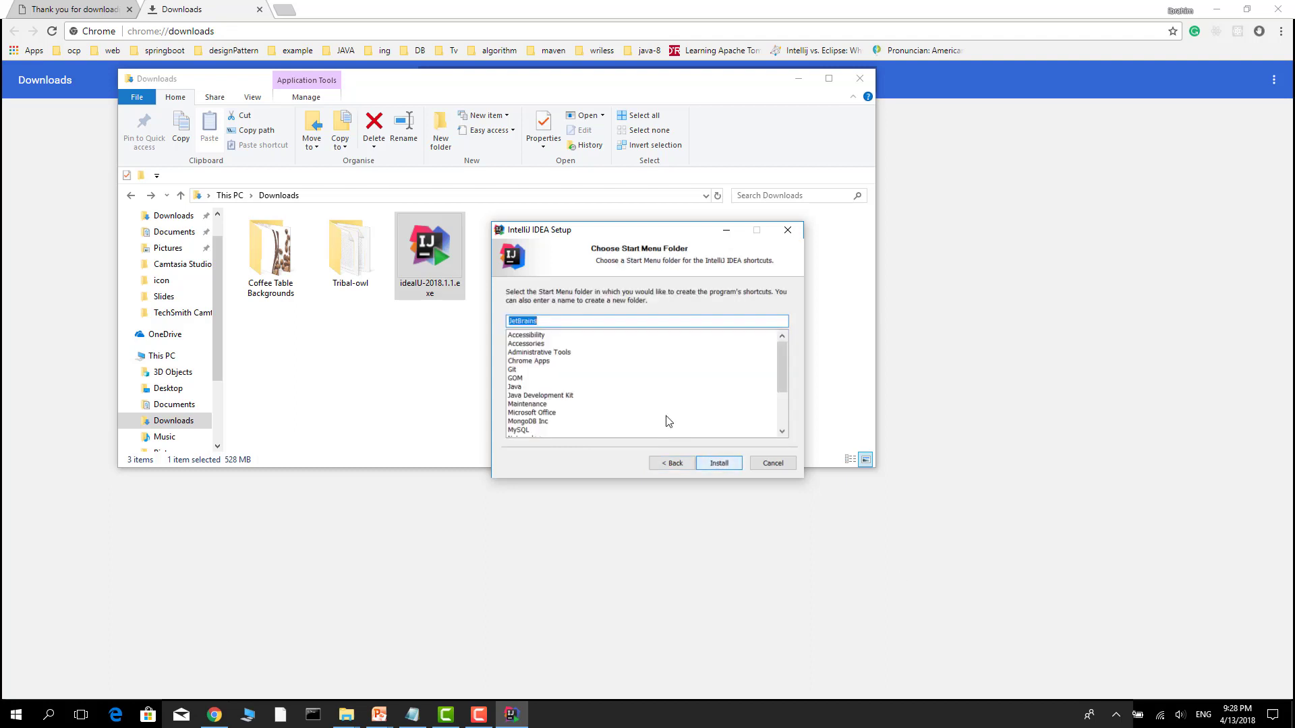
click(718, 462)
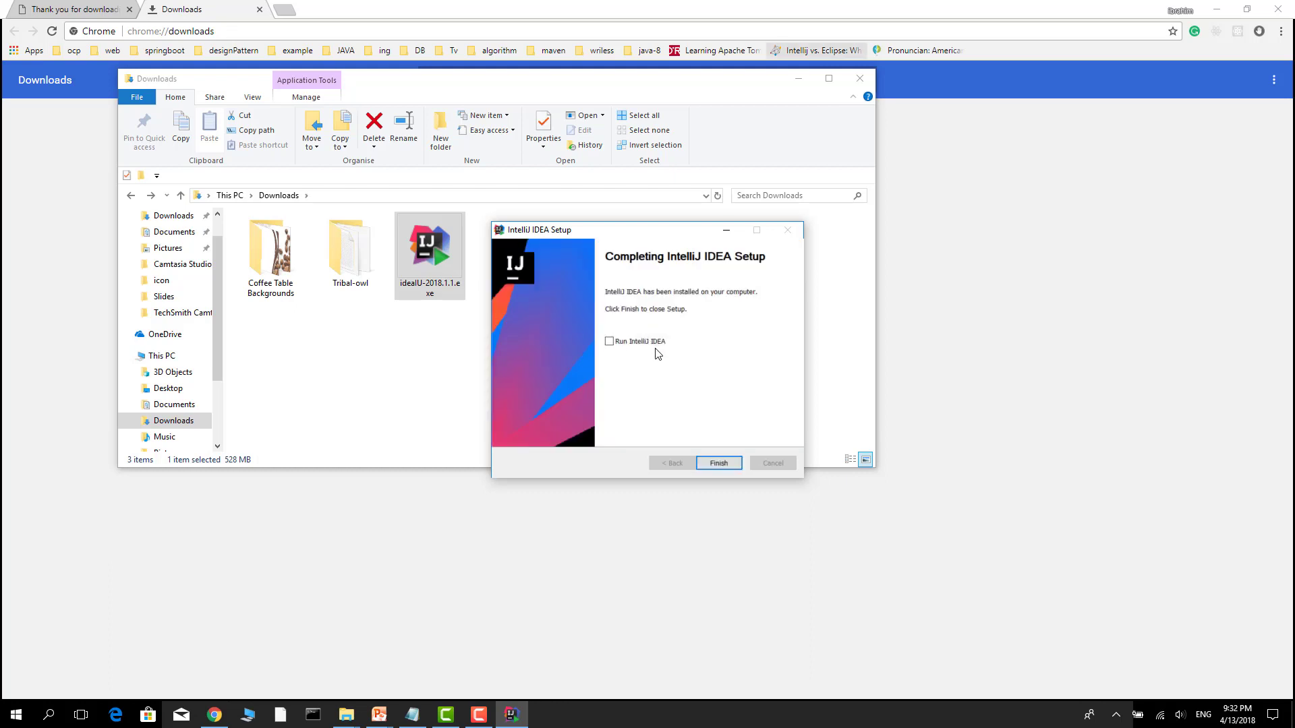
Finish setup with Run IntelliJ IDEA checked, choosing Do not import settings.
click(638, 344)
click(717, 463)
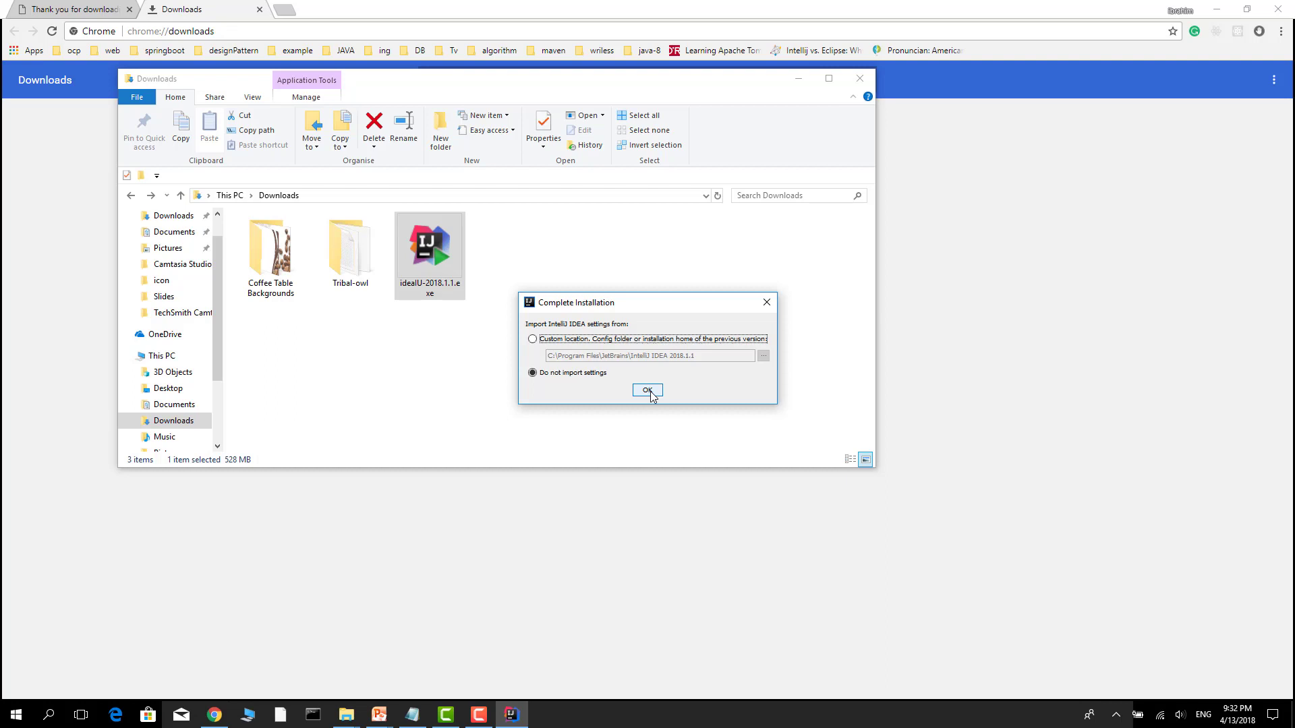
click(647, 391)
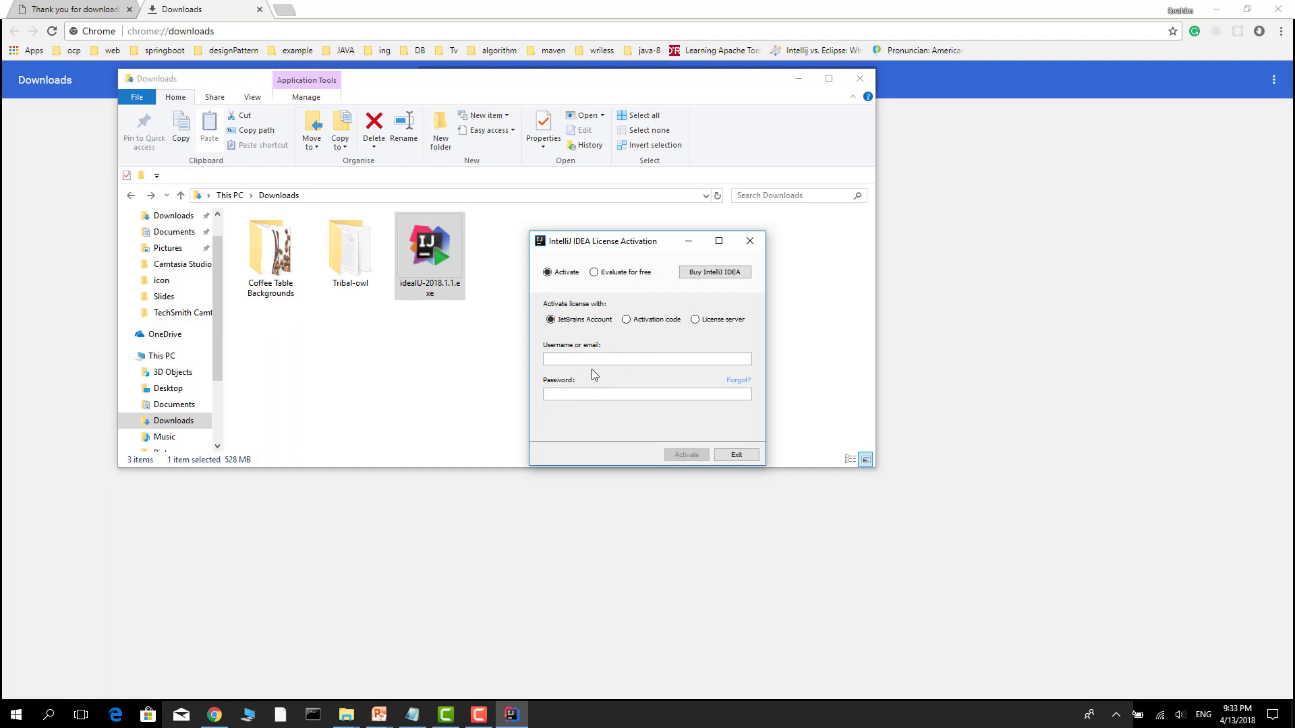
Look at activation code and license server options, then evaluate for free and accept the agreement.
click(627, 320)
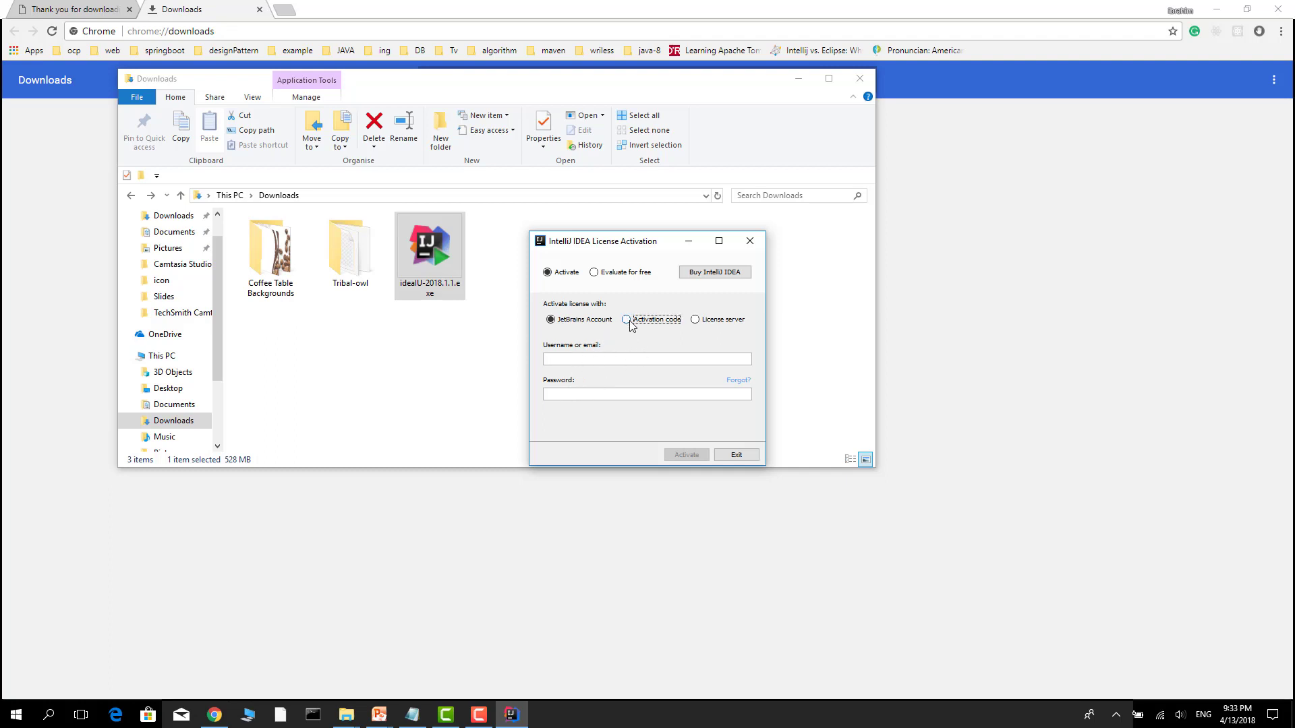
click(695, 320)
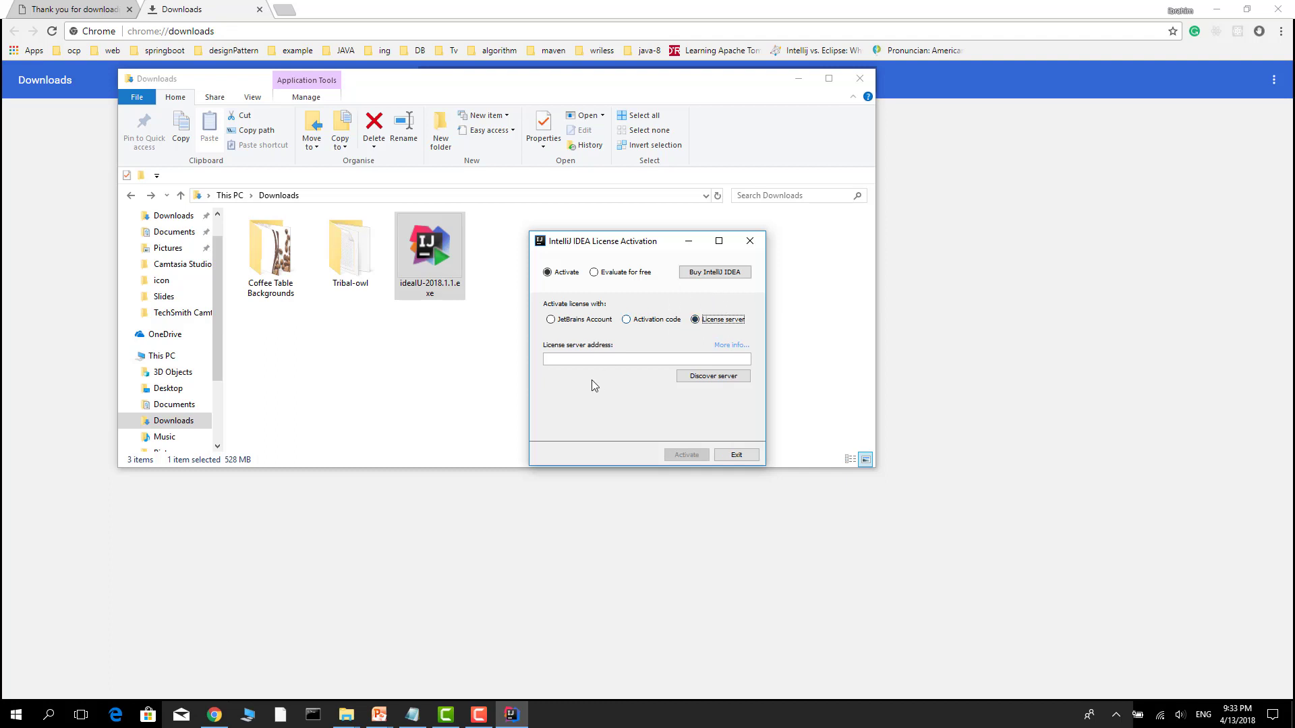
click(591, 361)
click(593, 273)
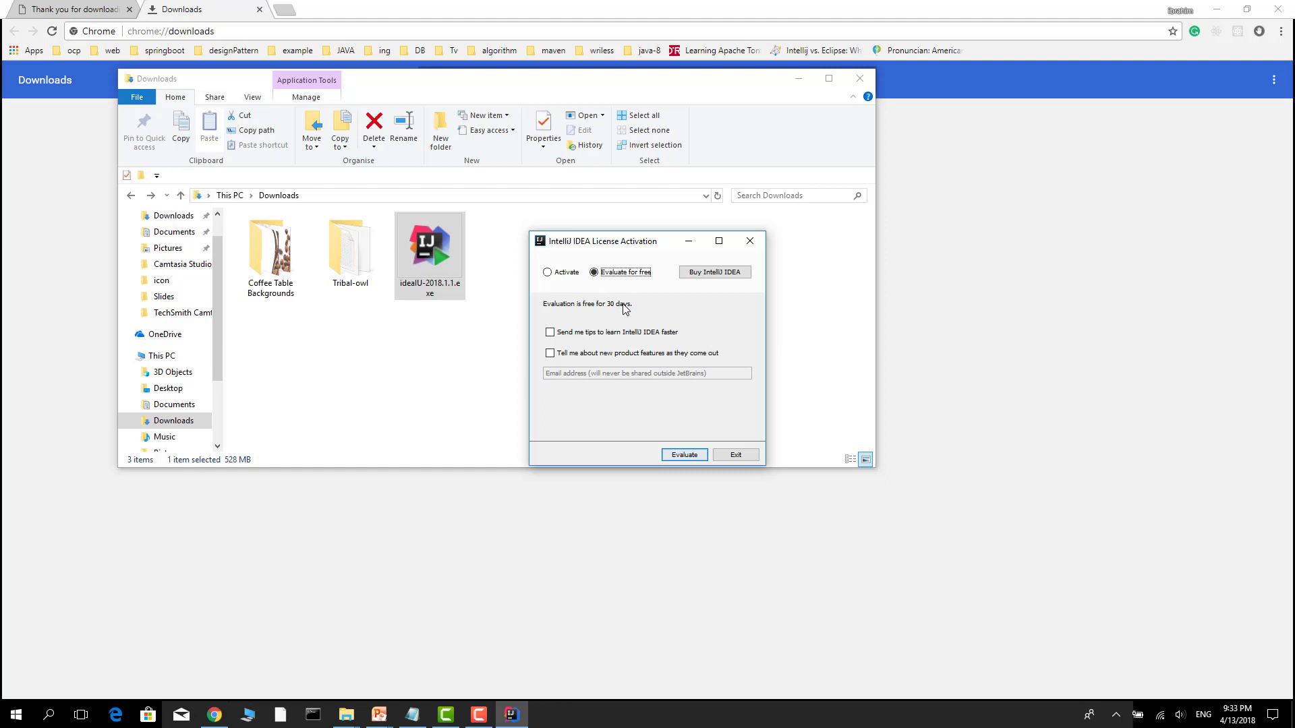
click(684, 456)
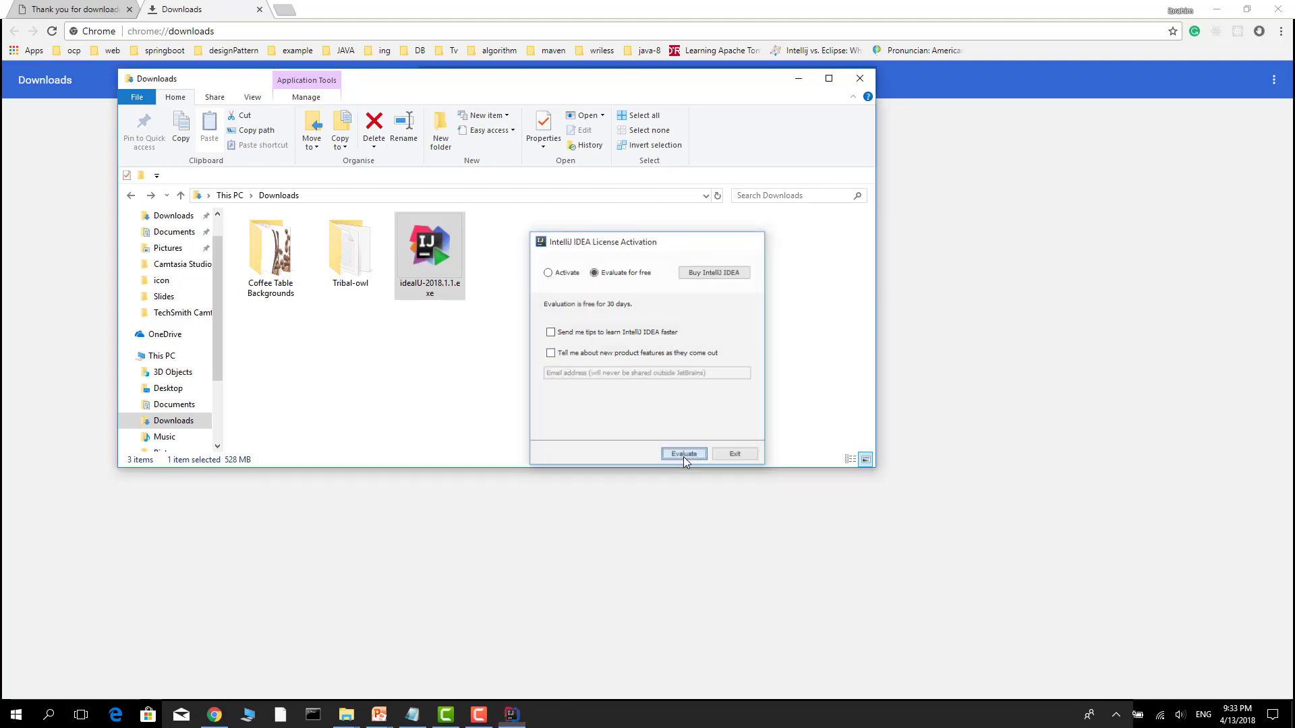
click(626, 386)
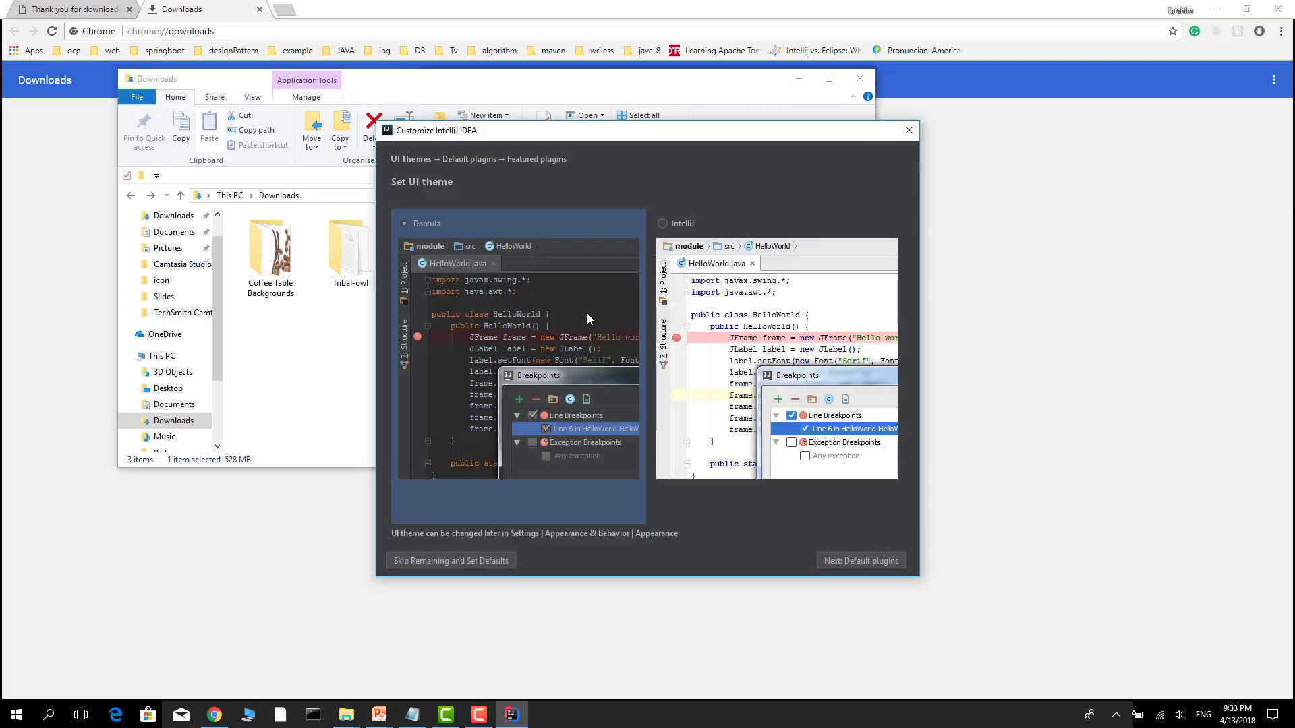
Pick the light theme, keep default and featured plugins, and start using IntelliJ IDEA.
click(664, 224)
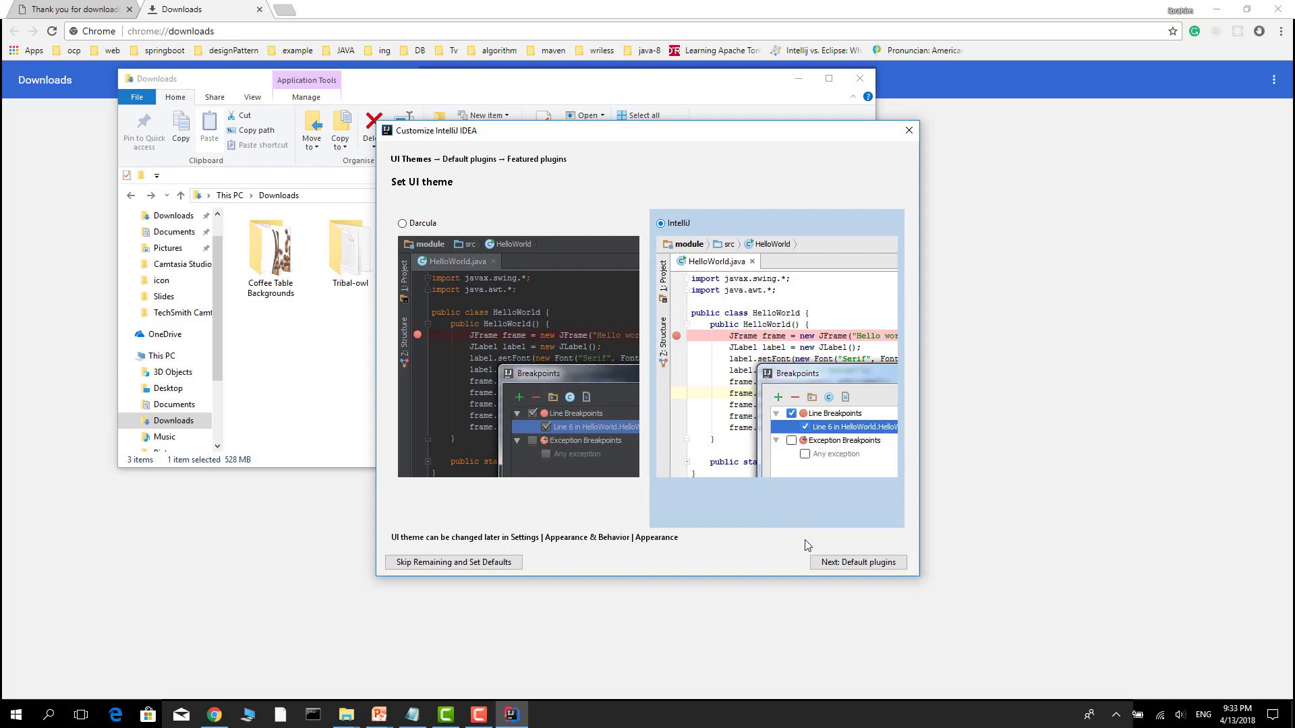
click(843, 568)
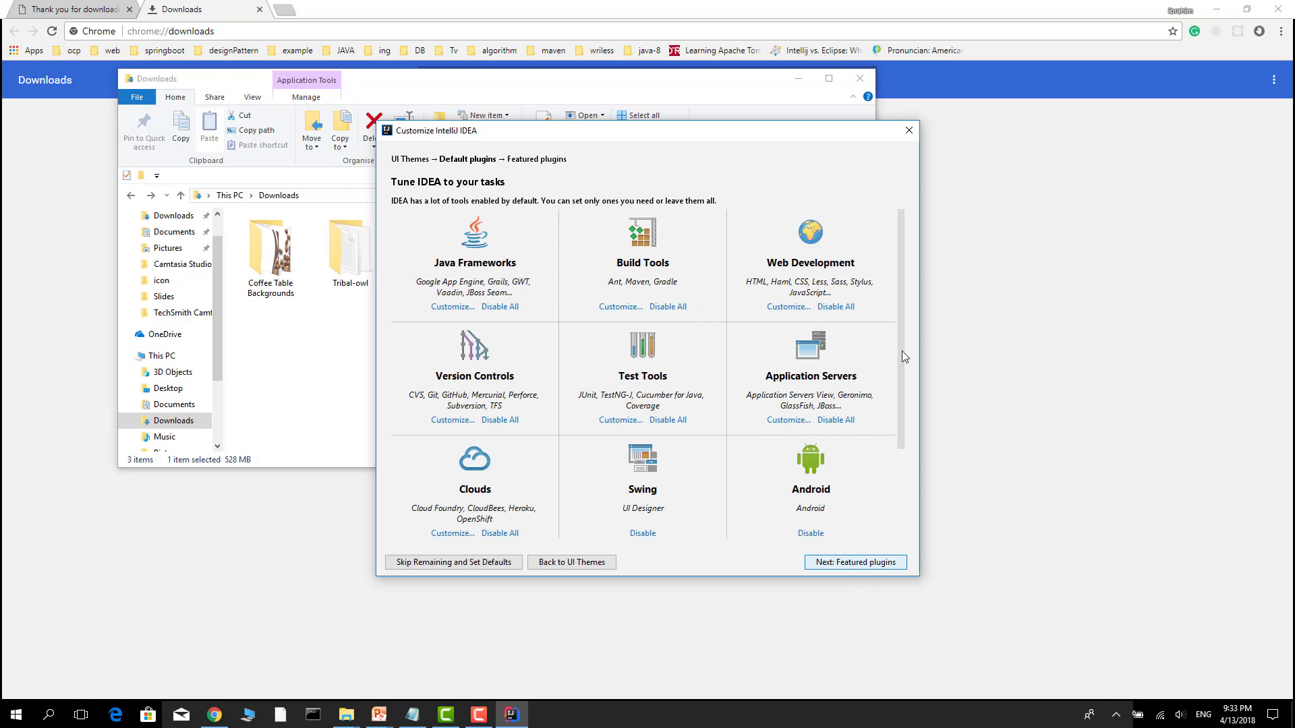
scroll(901, 352, down, 3)
scroll(899, 396, up, 3)
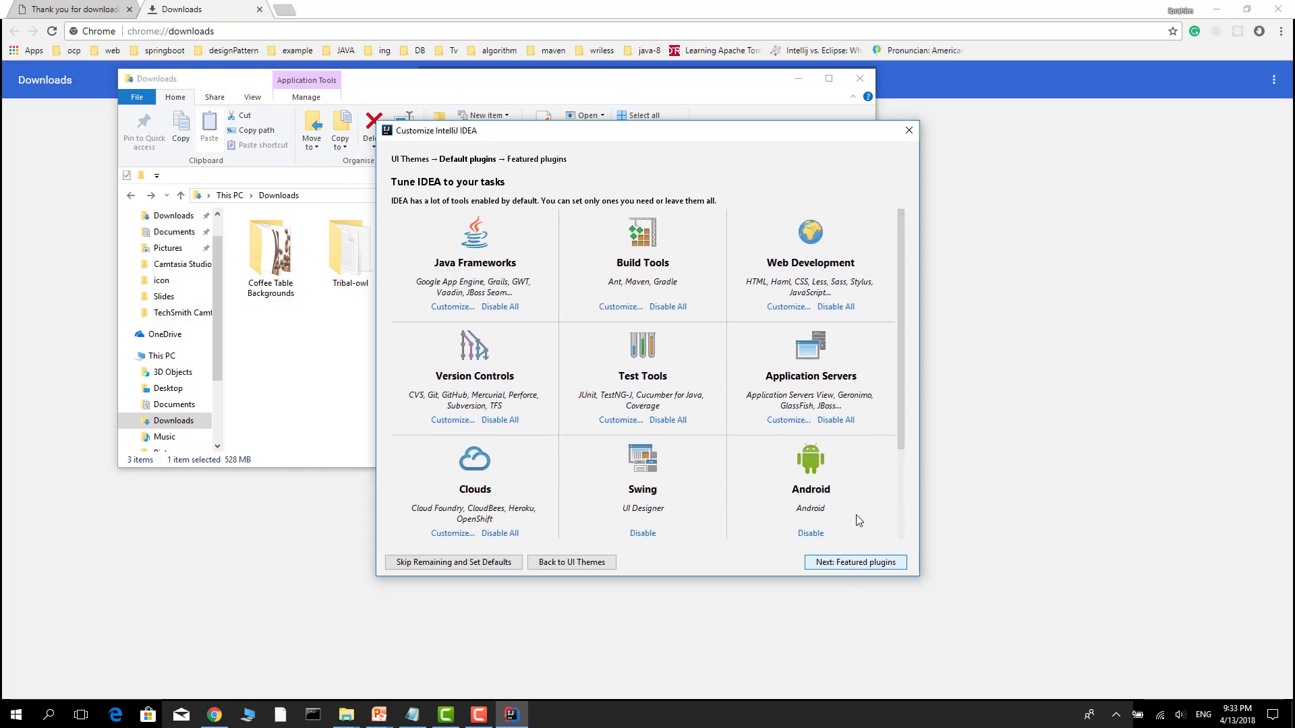
click(854, 562)
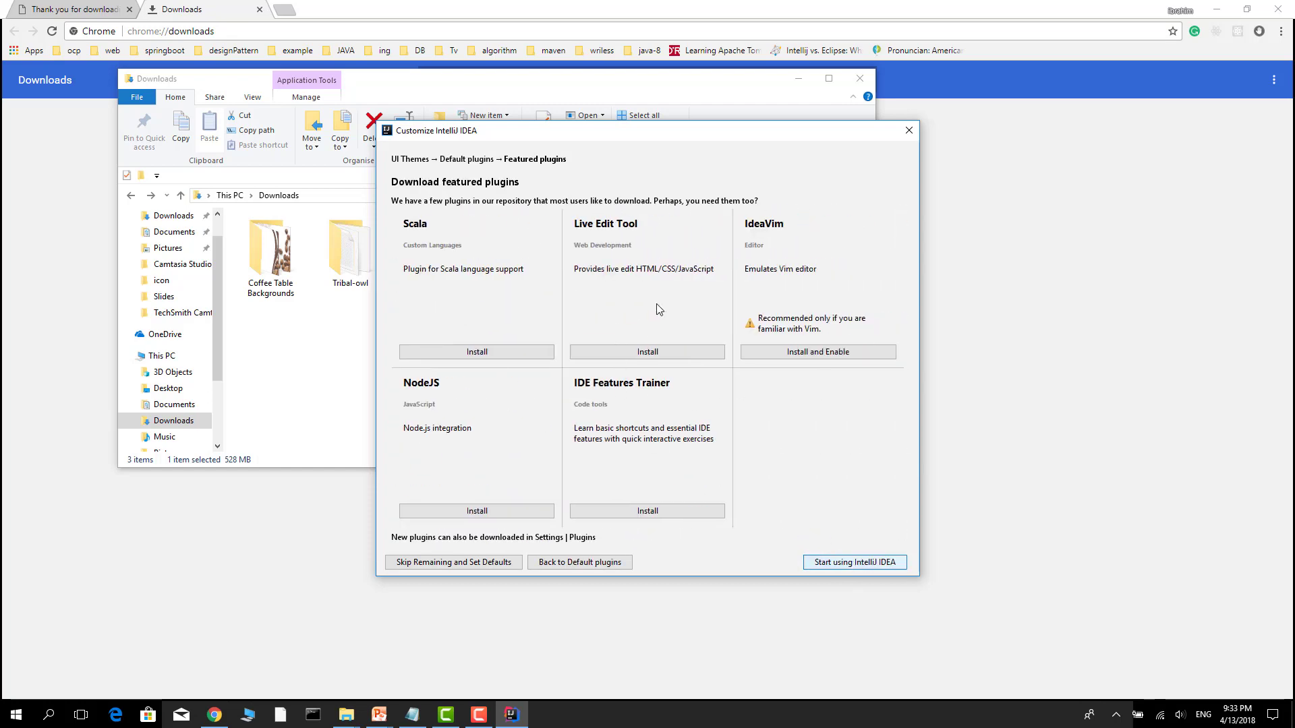
click(854, 562)
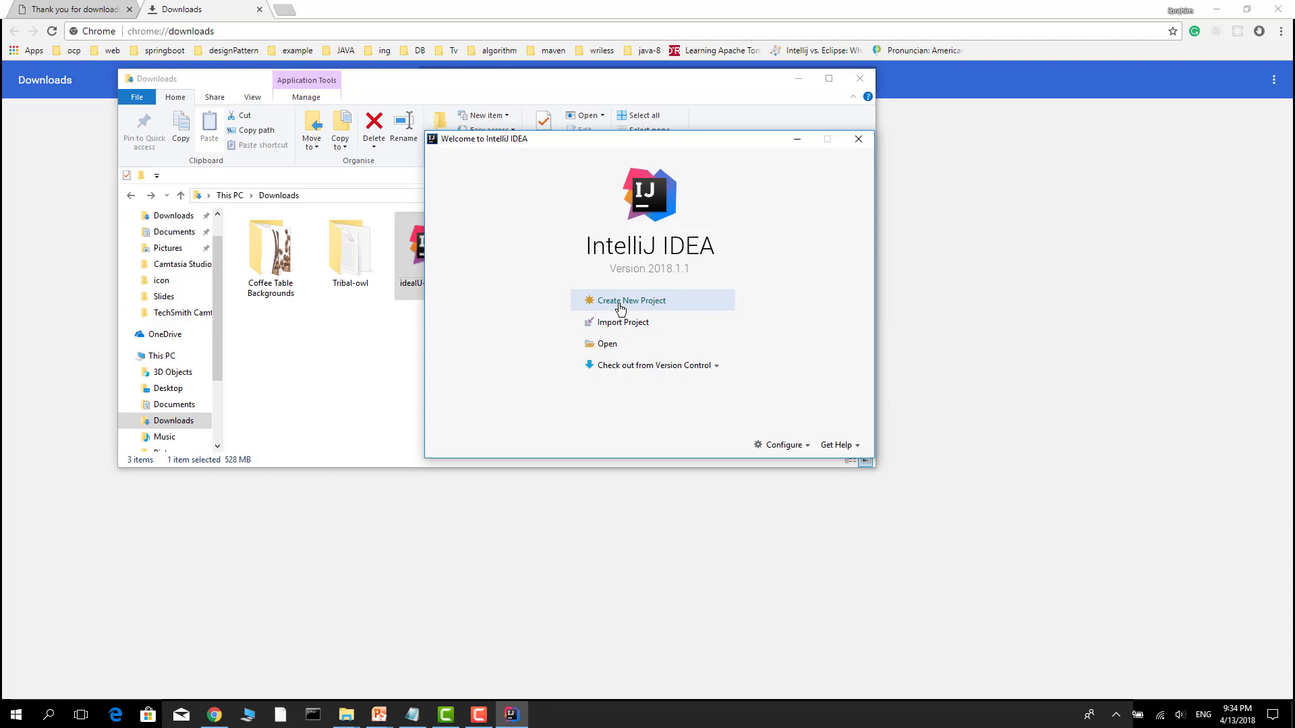
Start a new Java project and check the empty Project SDK dropdown.
click(620, 307)
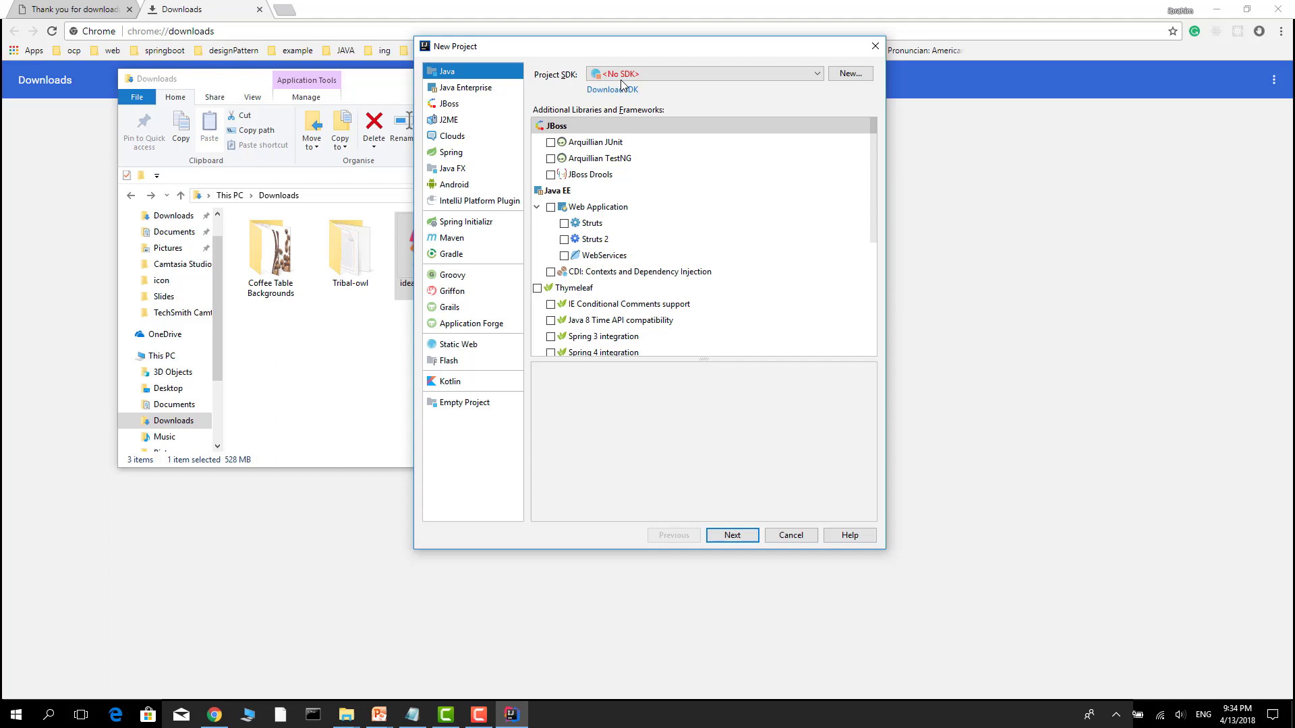
click(622, 74)
Add C:\Program Files\Java\jdk1.8.0_162 as the new project's SDK.
click(850, 74)
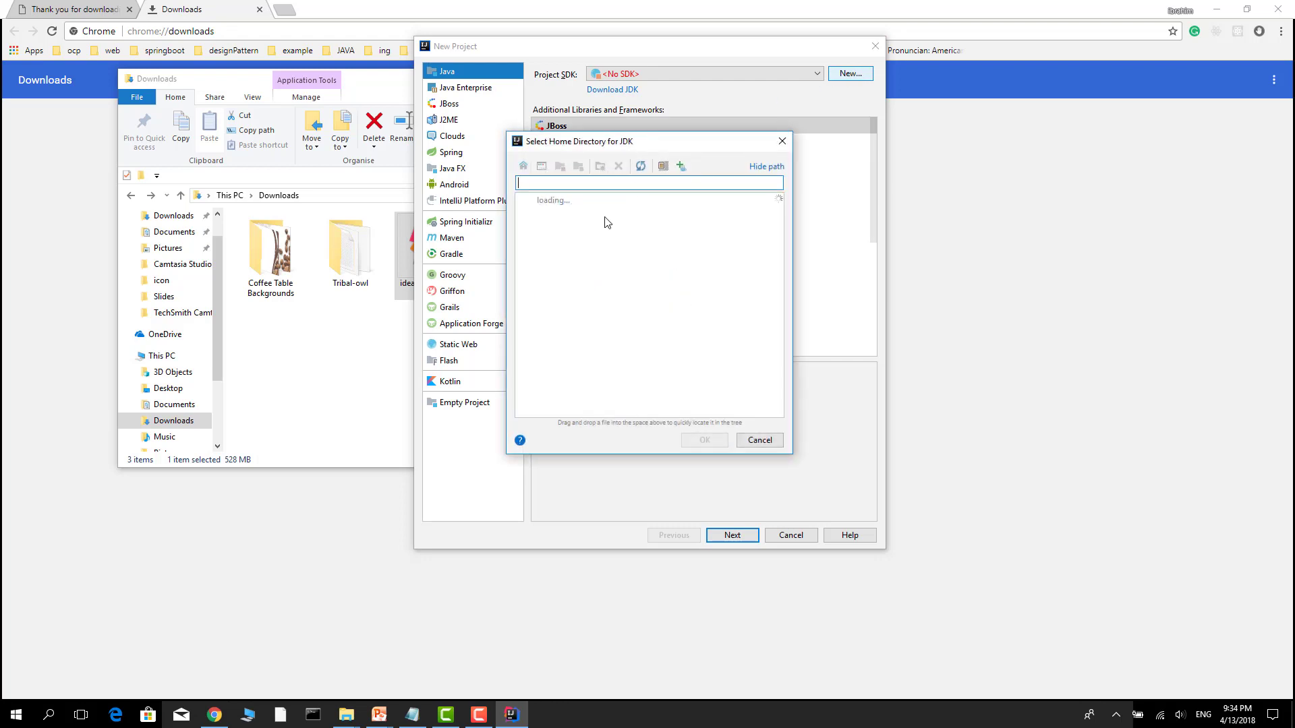
click(551, 200)
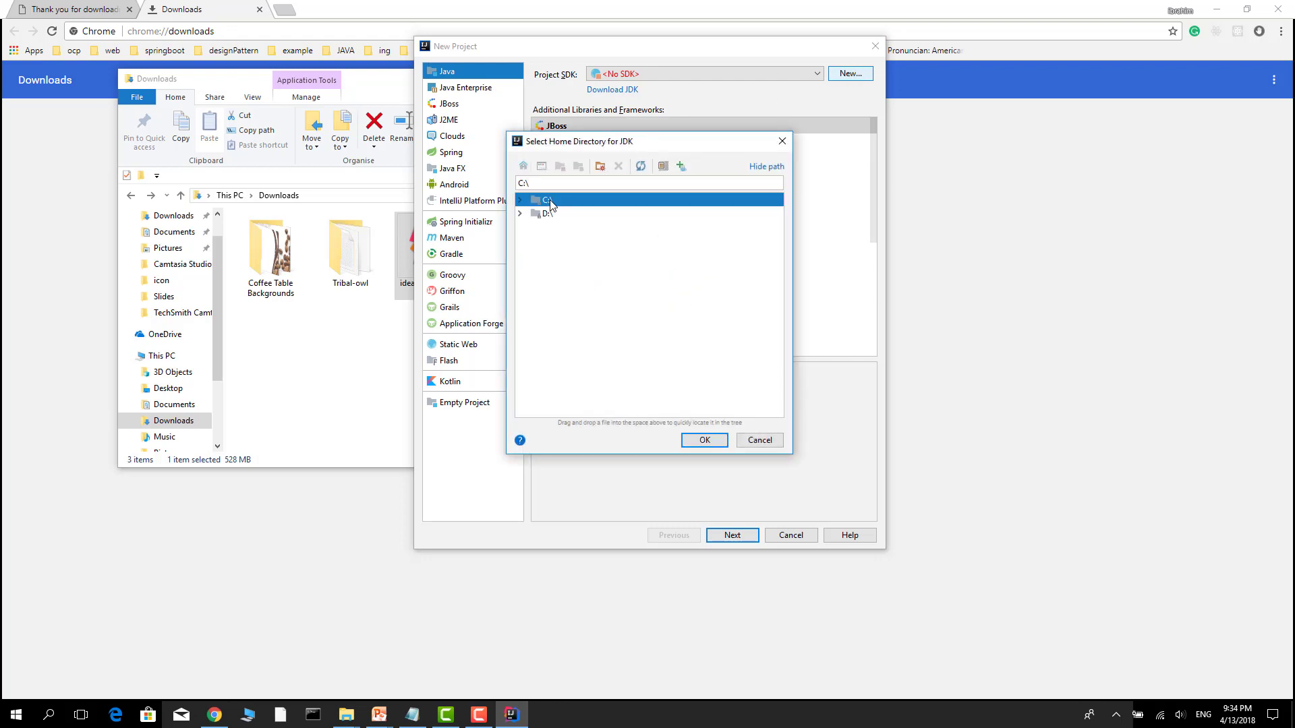
double_click(551, 200)
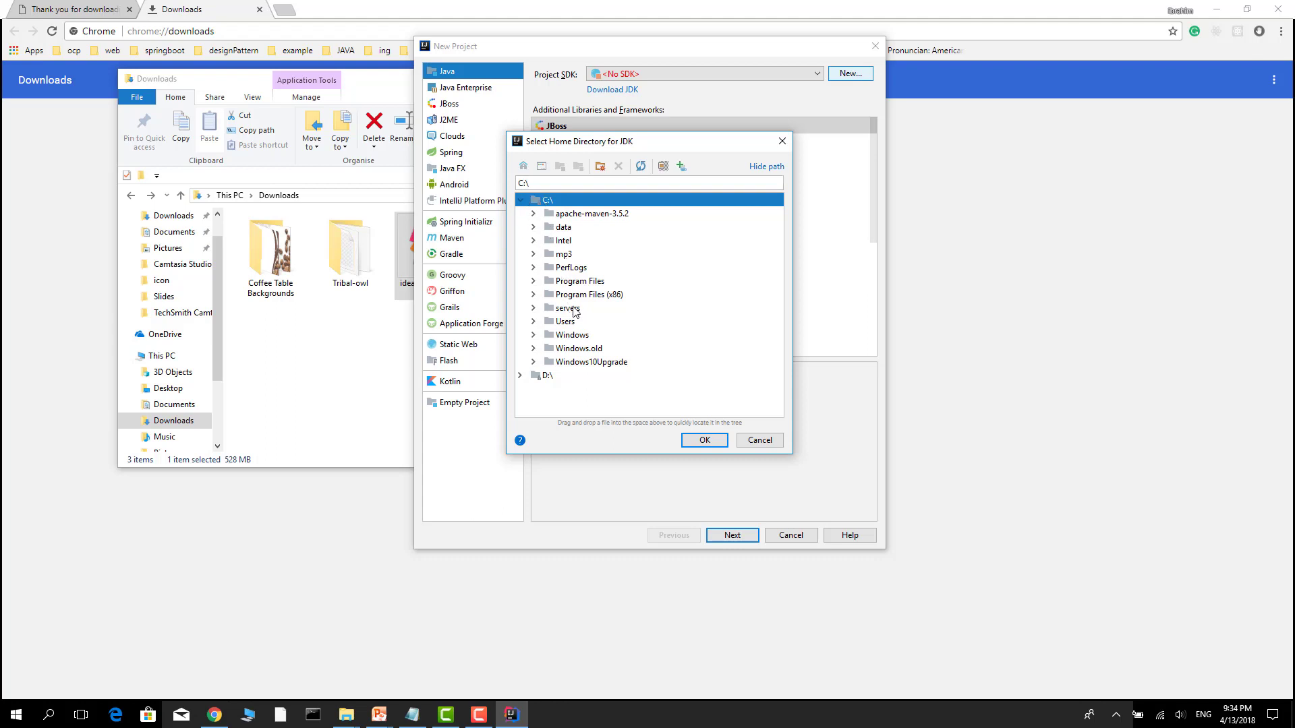
double_click(579, 282)
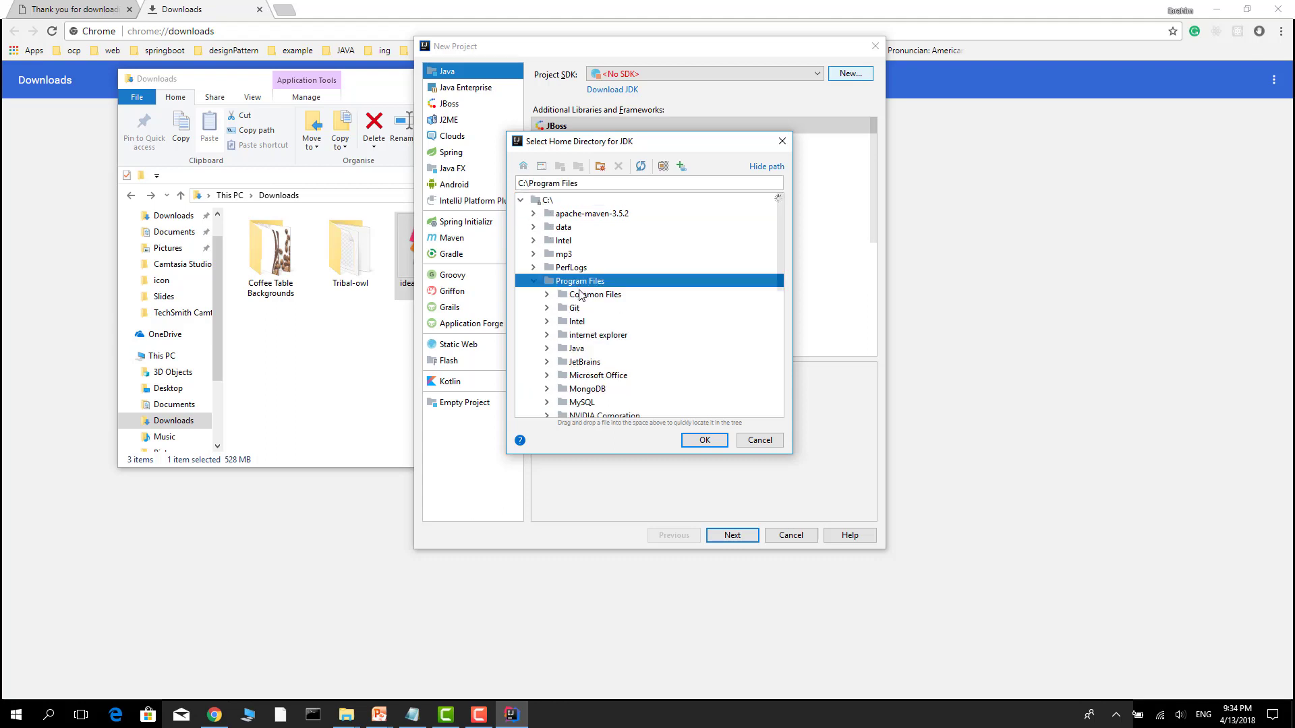
double_click(576, 349)
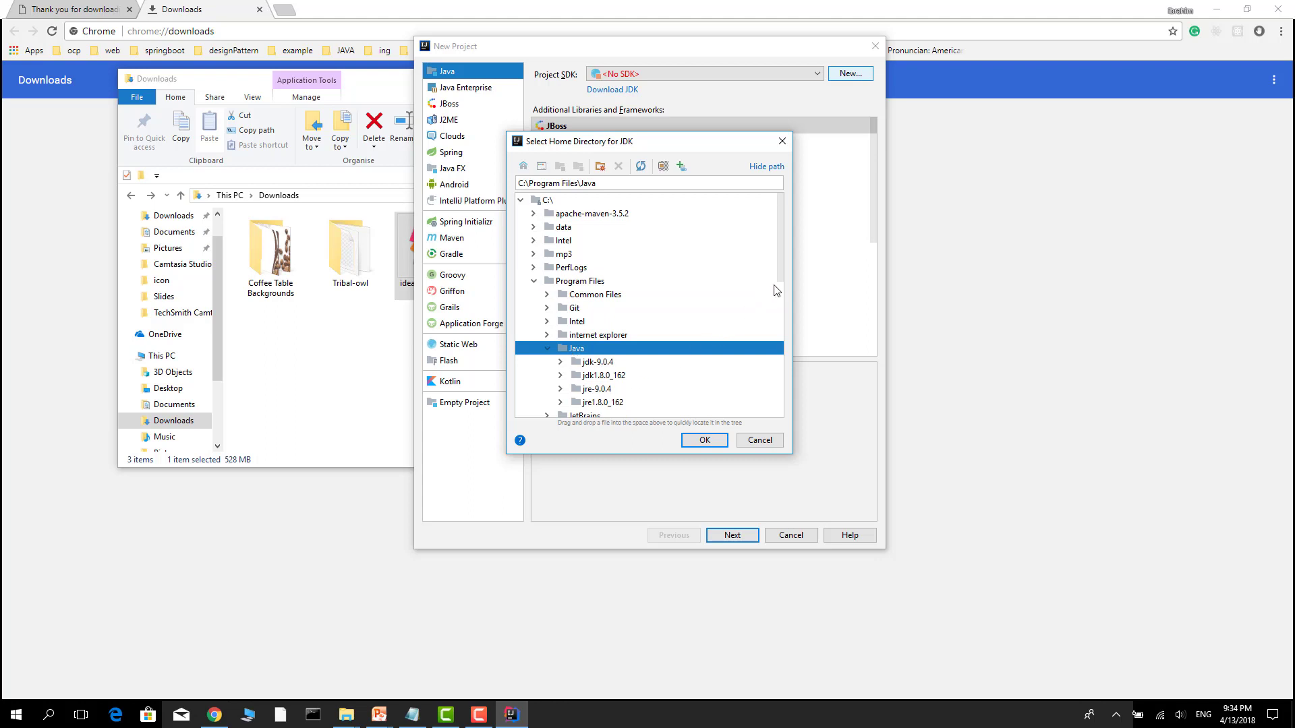
scroll(774, 289, down, 3)
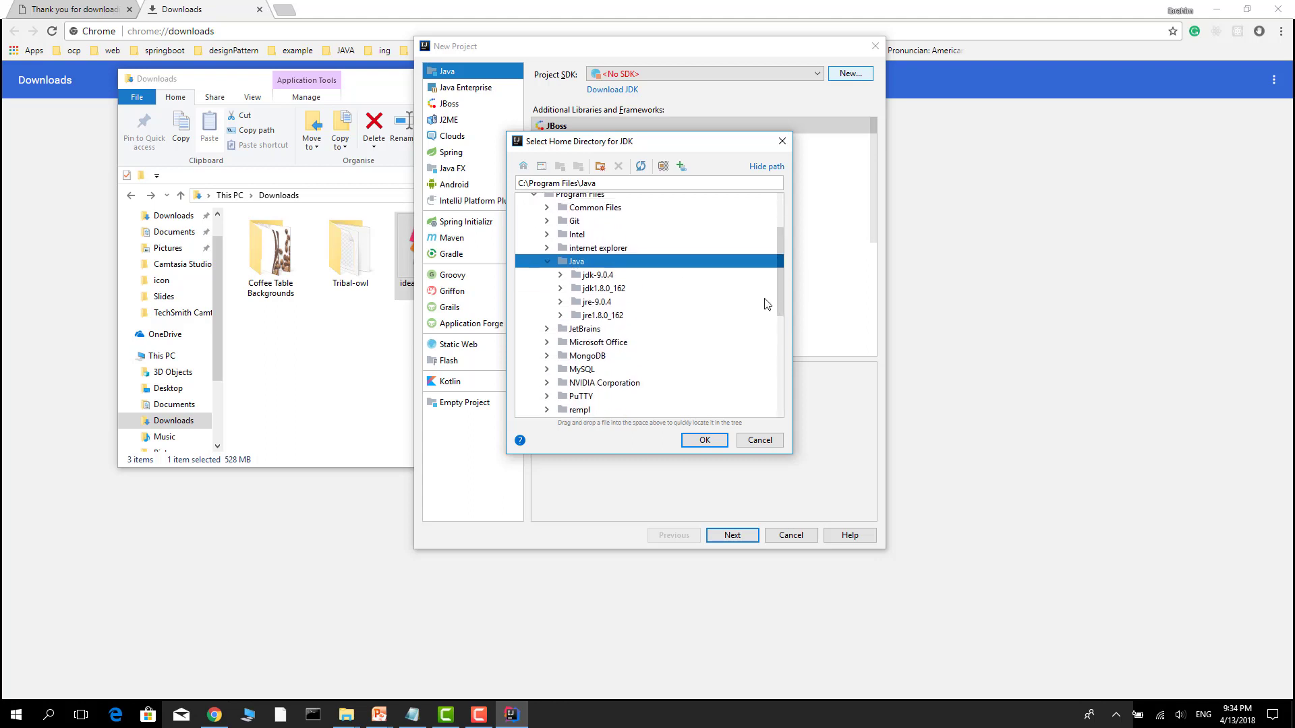
click(607, 290)
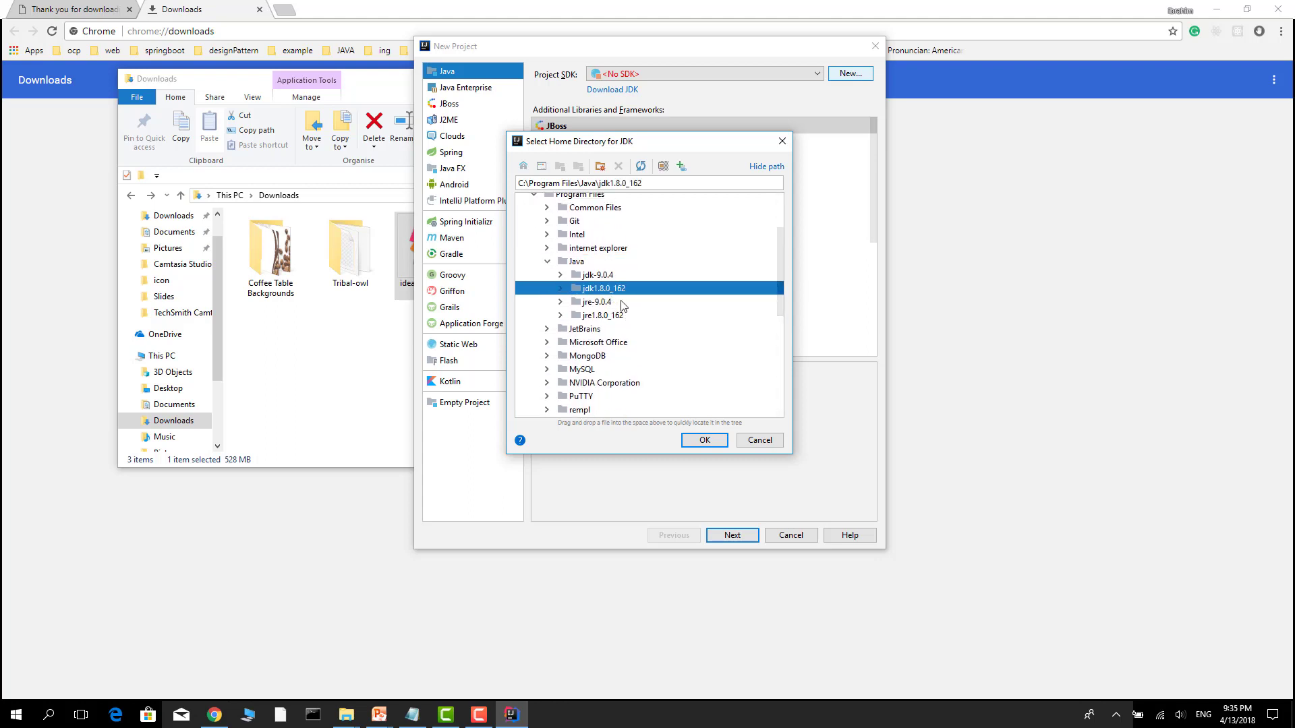
click(704, 440)
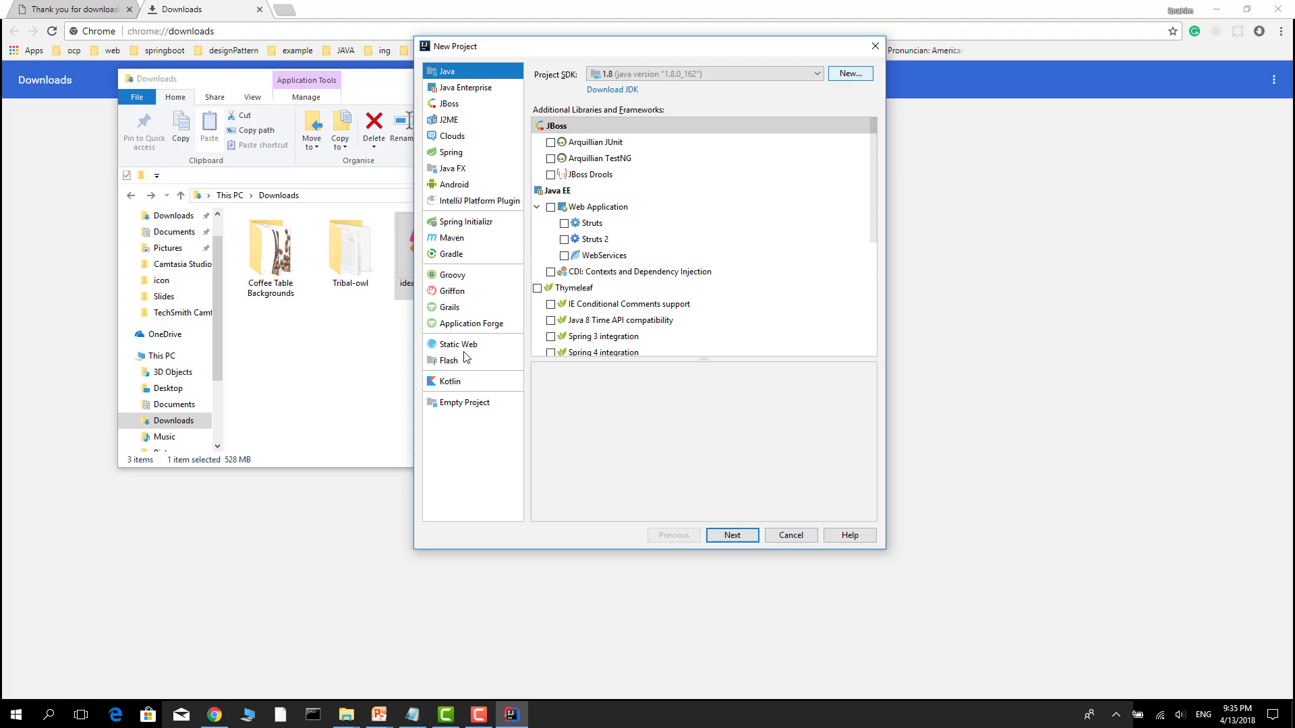
Choose Maven as the project type and allow IntelliJ through the firewall alert.
click(453, 238)
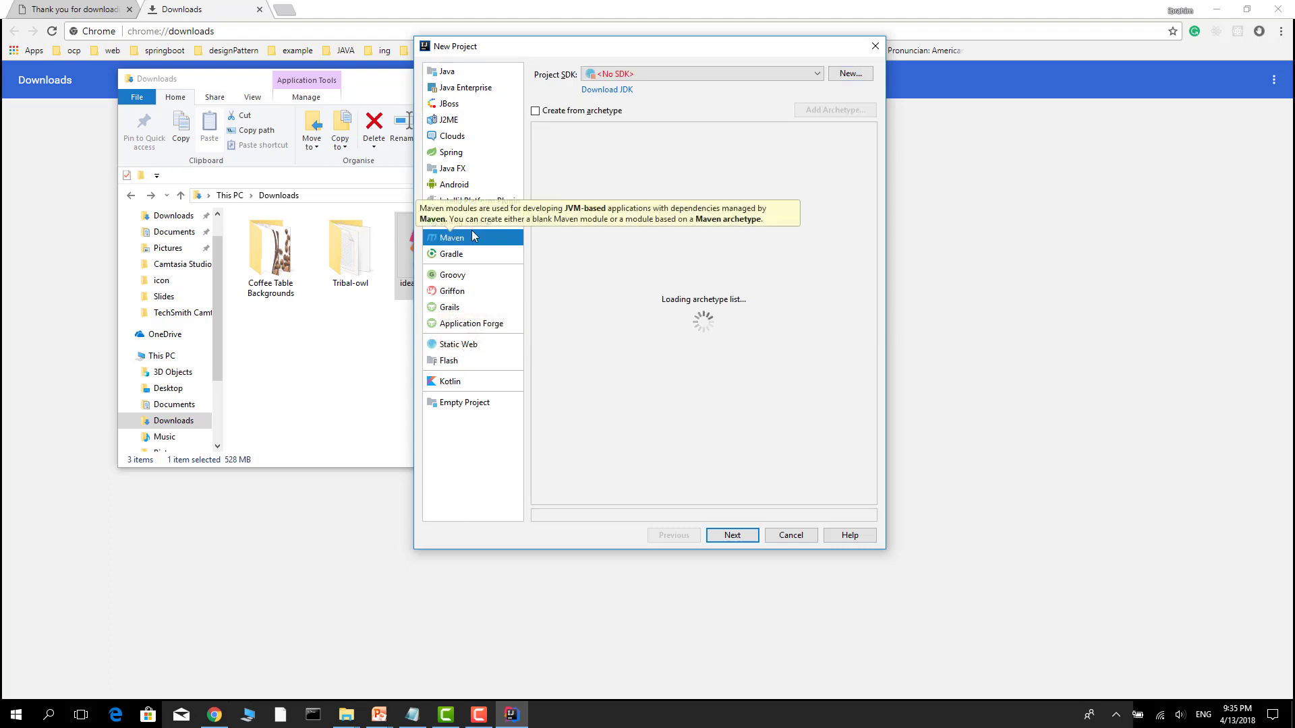
click(850, 73)
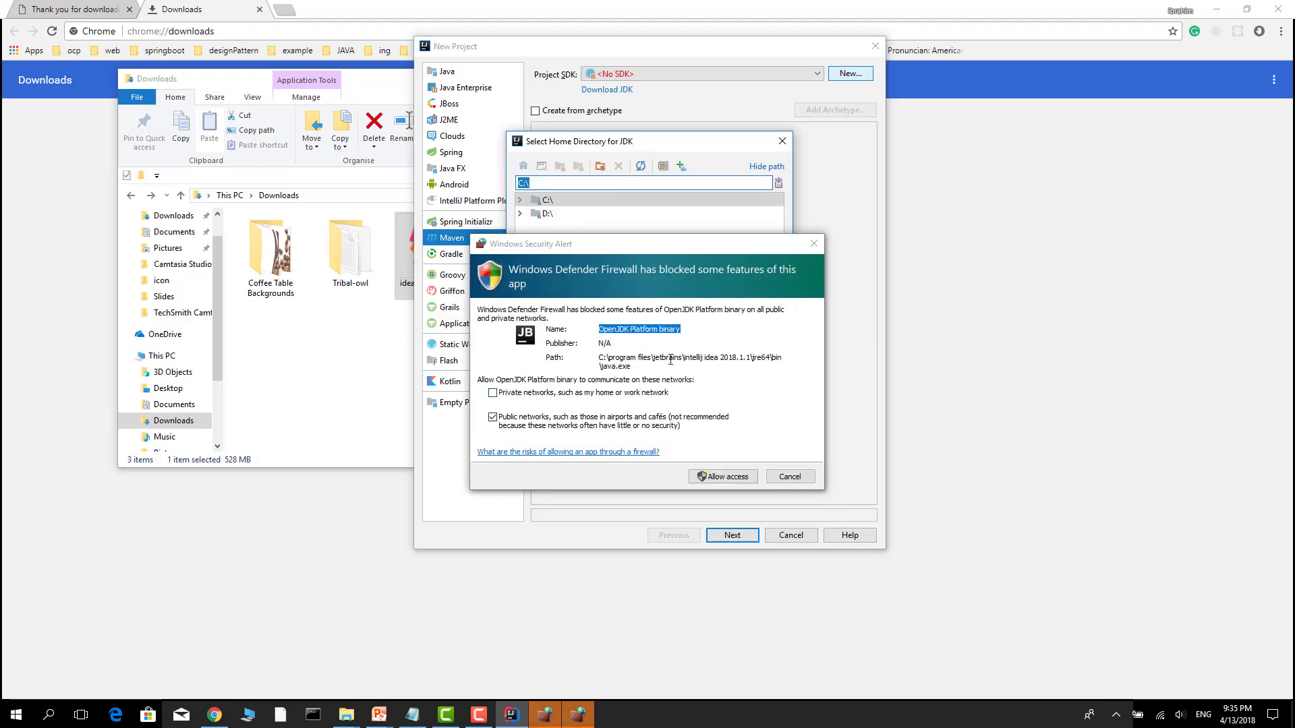
click(723, 477)
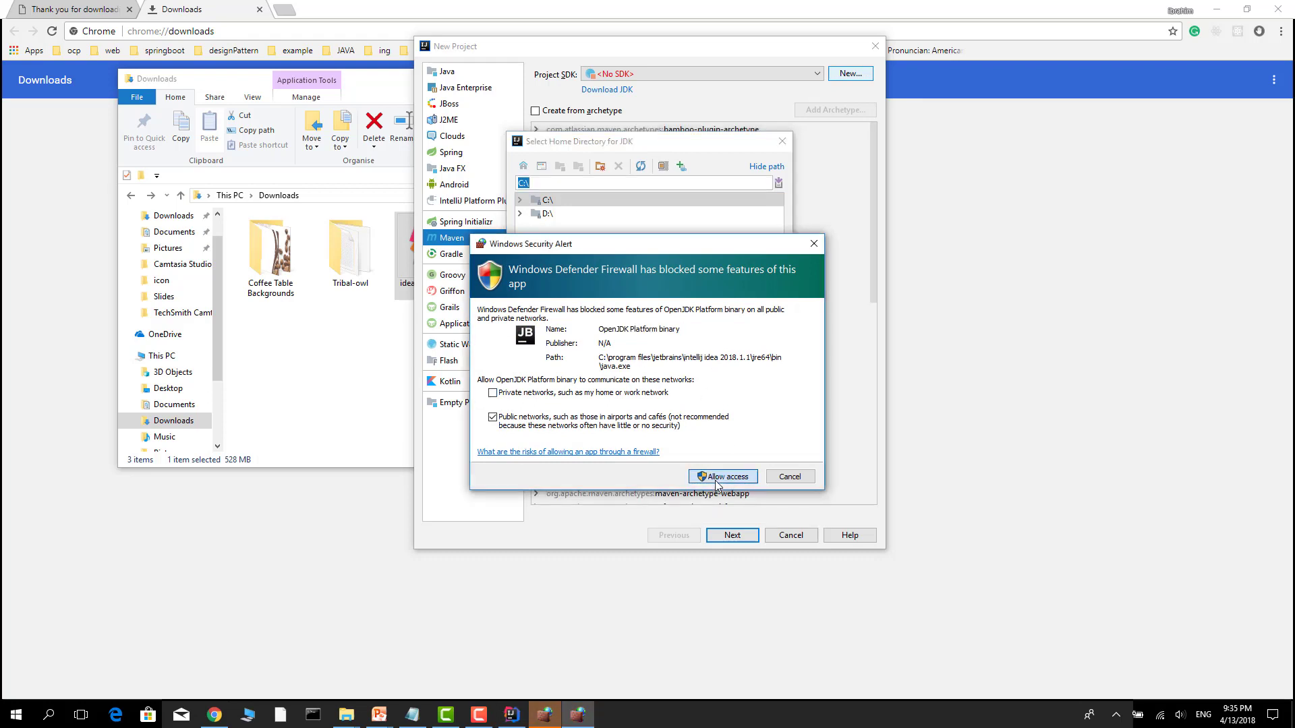
click(721, 476)
Set C:\Program Files\Java\jdk1.8.0_162 as the Maven project's SDK.
double_click(549, 200)
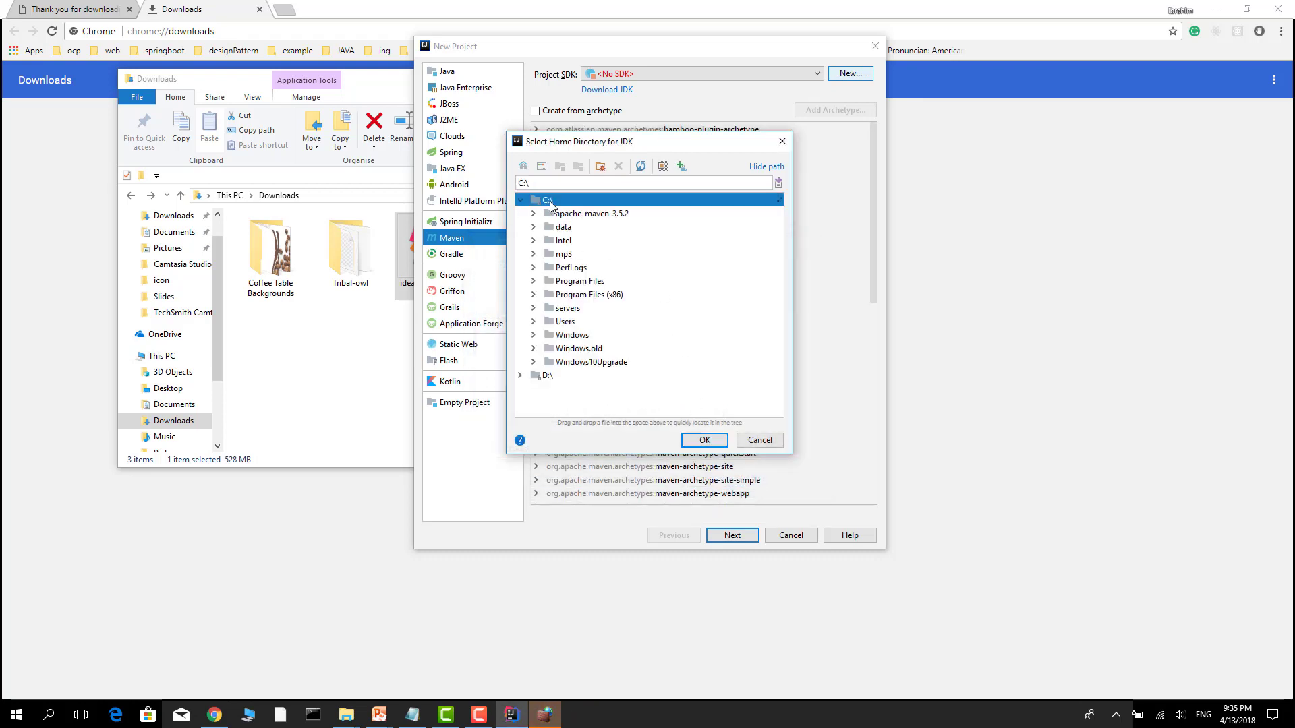
double_click(576, 282)
scroll(628, 304, down, 2)
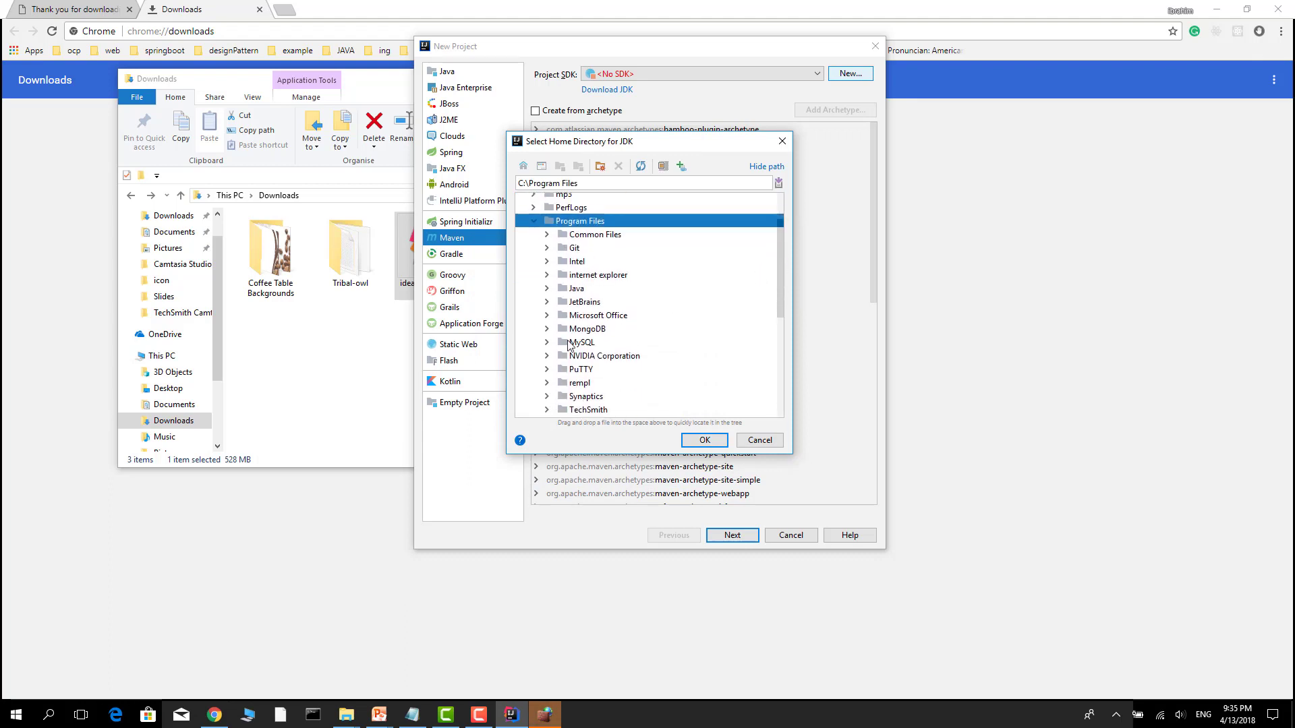
double_click(576, 288)
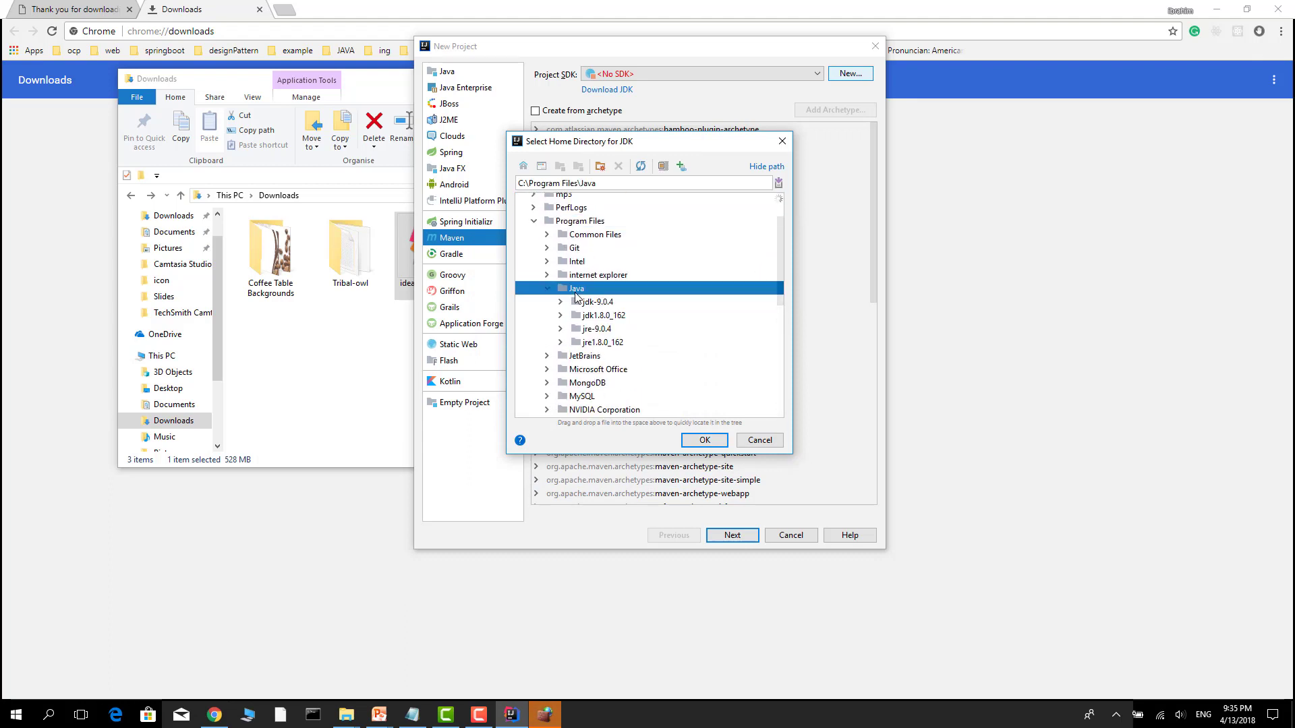
click(603, 316)
click(704, 441)
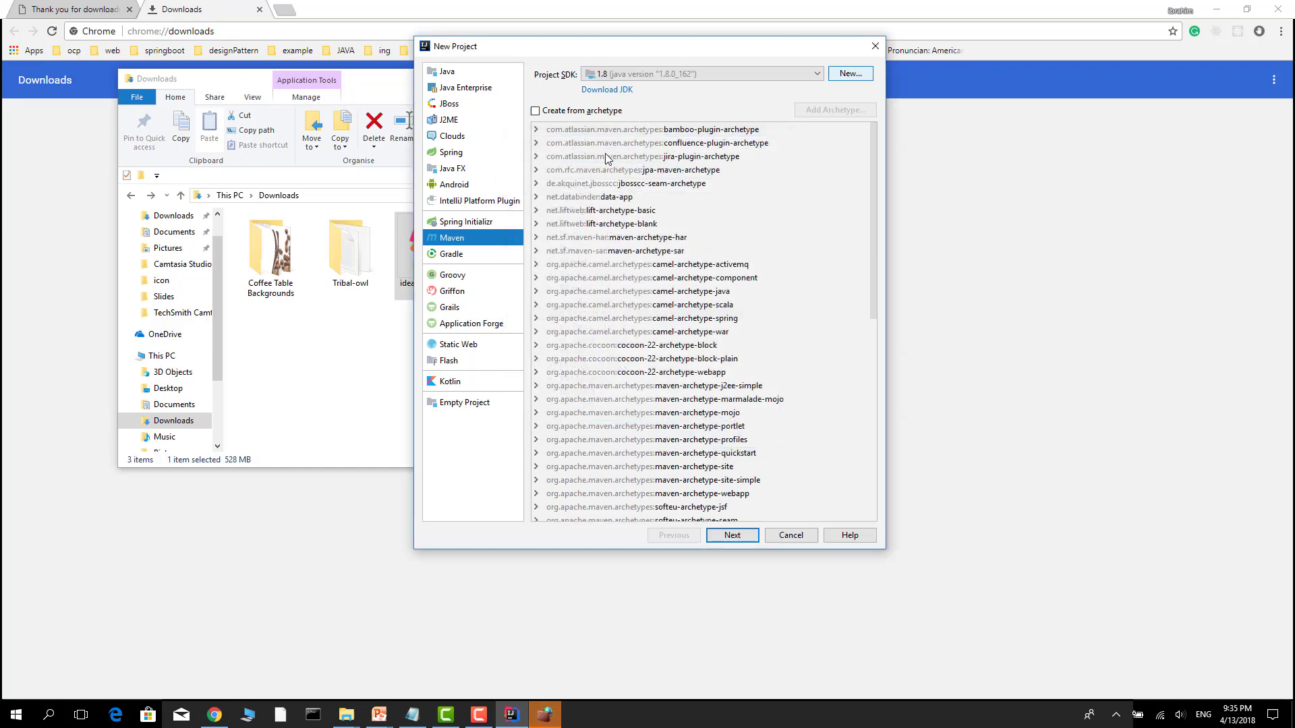
Enter GroupId tr.com.jowl and ArtifactId sample, then finish creating the 'sample' project.
click(737, 539)
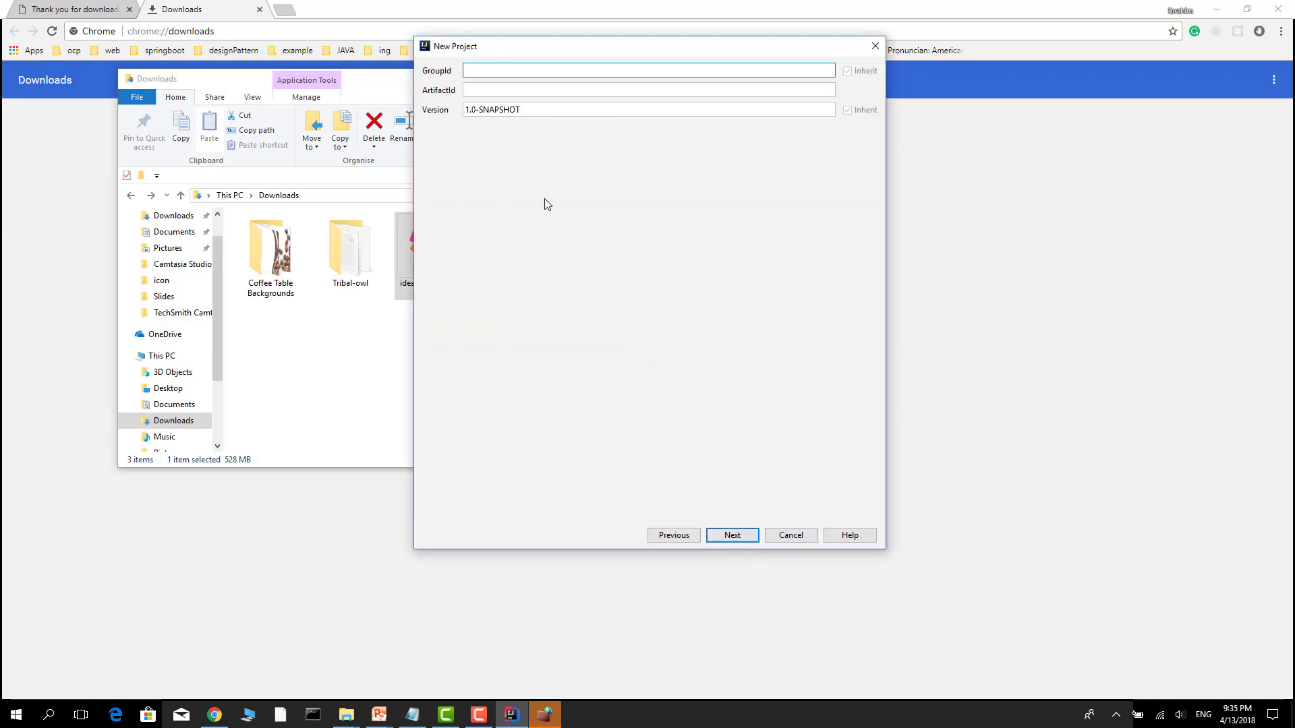
text(com)
key(BackSpace)
key(BackSpace)
key(BackSpace)
text(.com.)
text(jowl)
key(Tab)
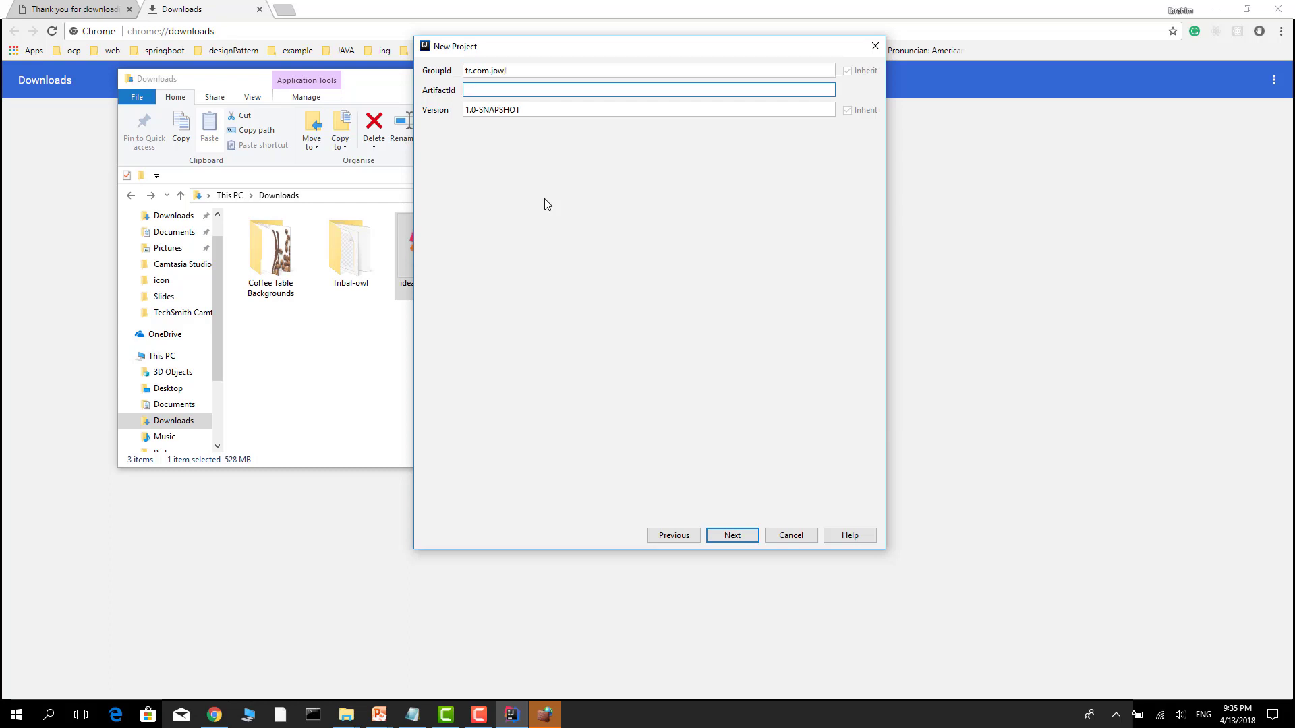
text(sample)
click(732, 535)
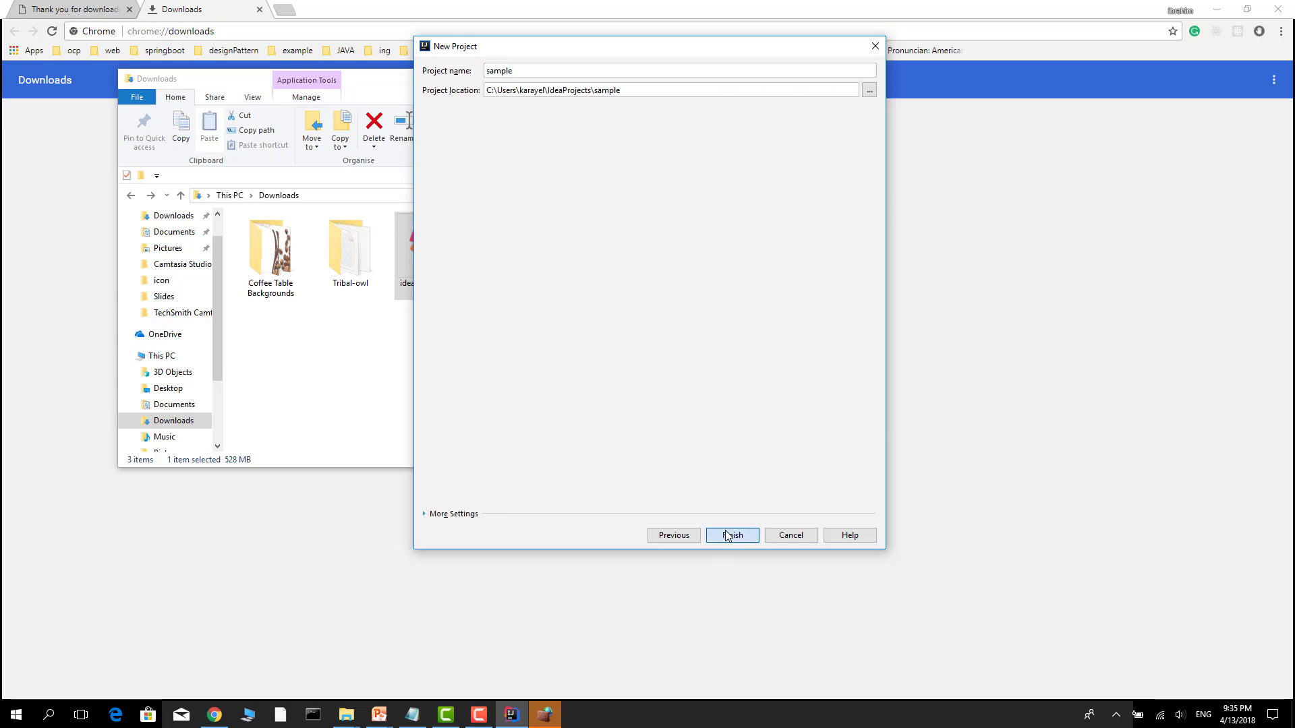
click(731, 535)
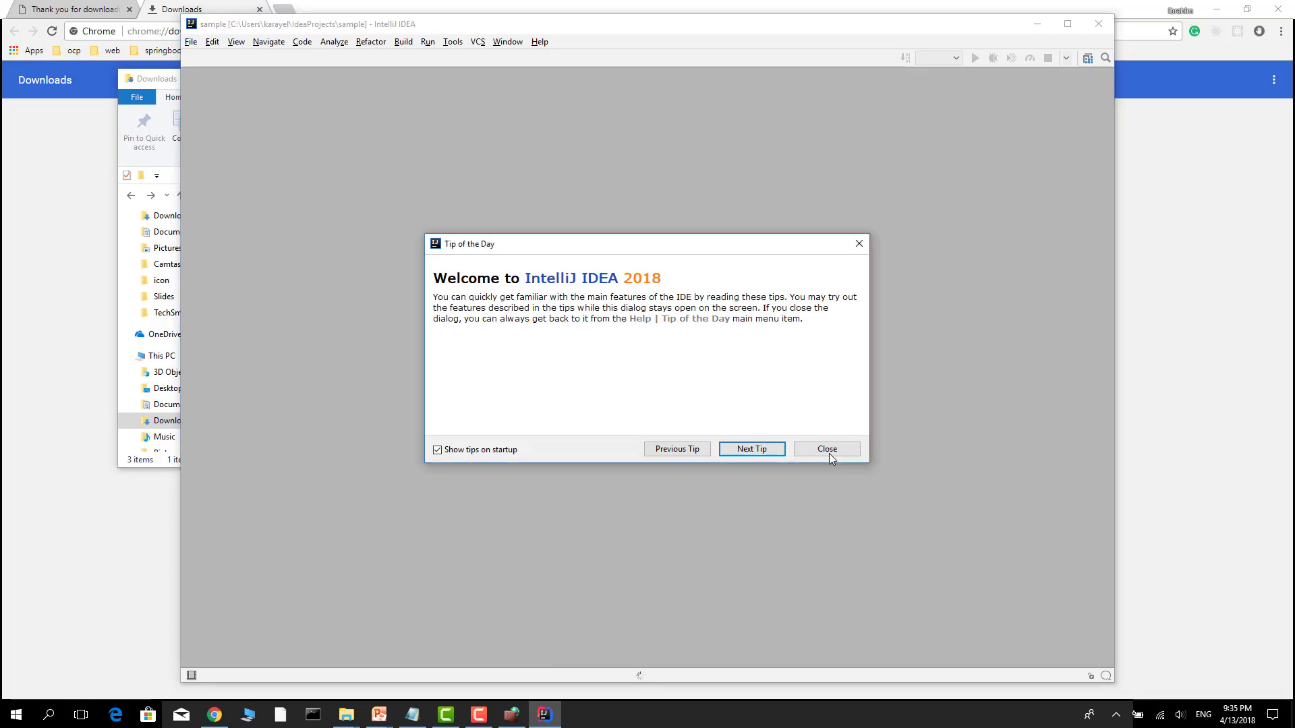
Dismiss Tip of the Day, maximize the IntelliJ window, and open the View tool windows list.
click(828, 450)
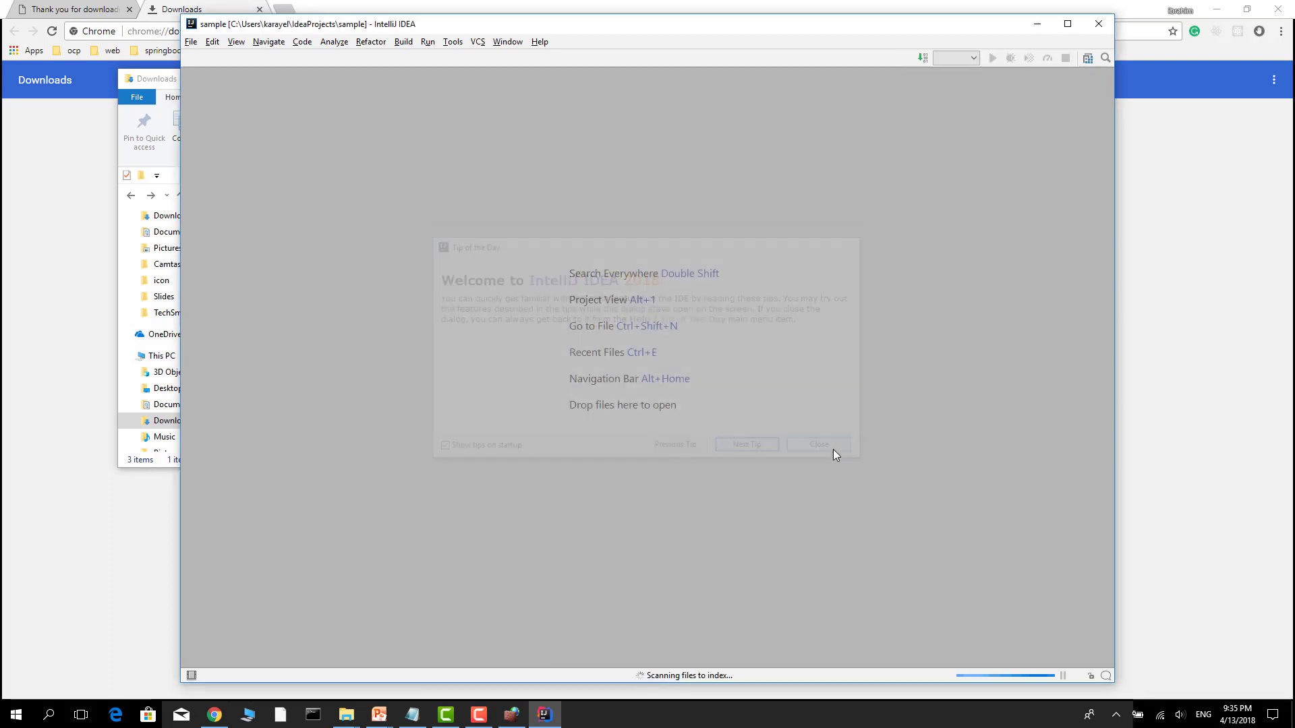
click(1068, 24)
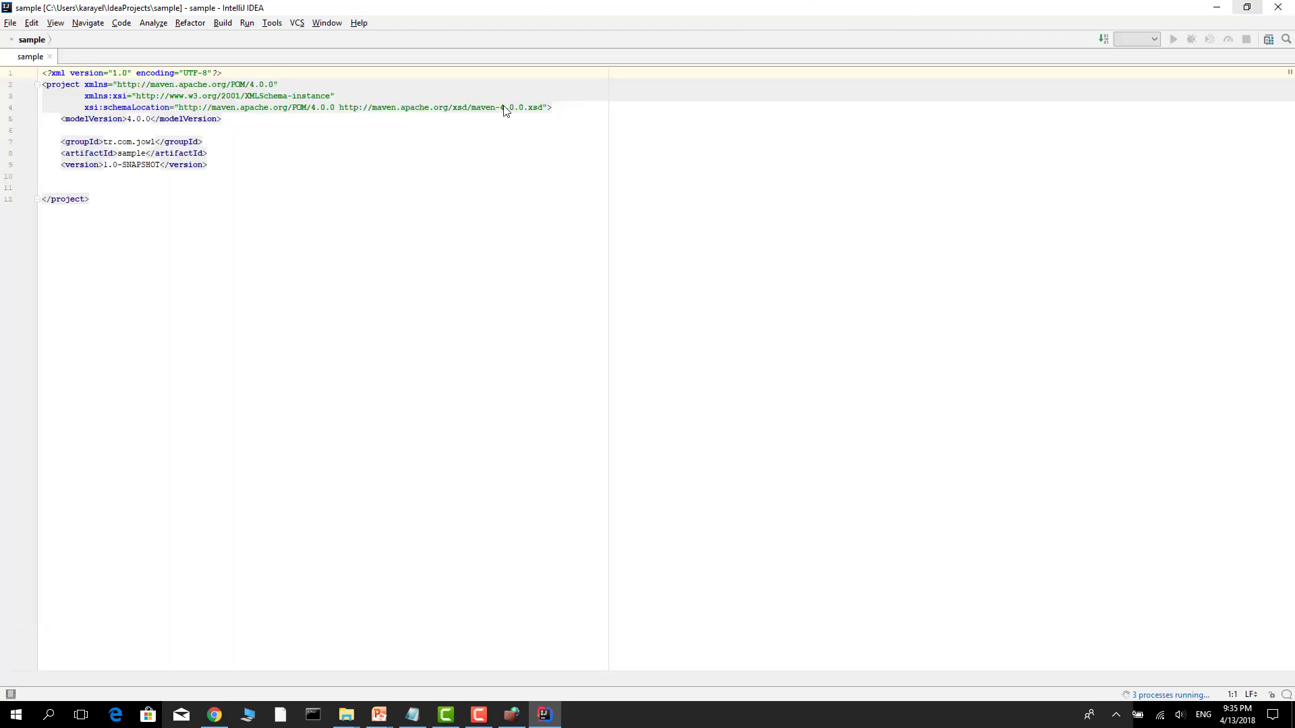
click(55, 23)
mouse_move(86, 38)
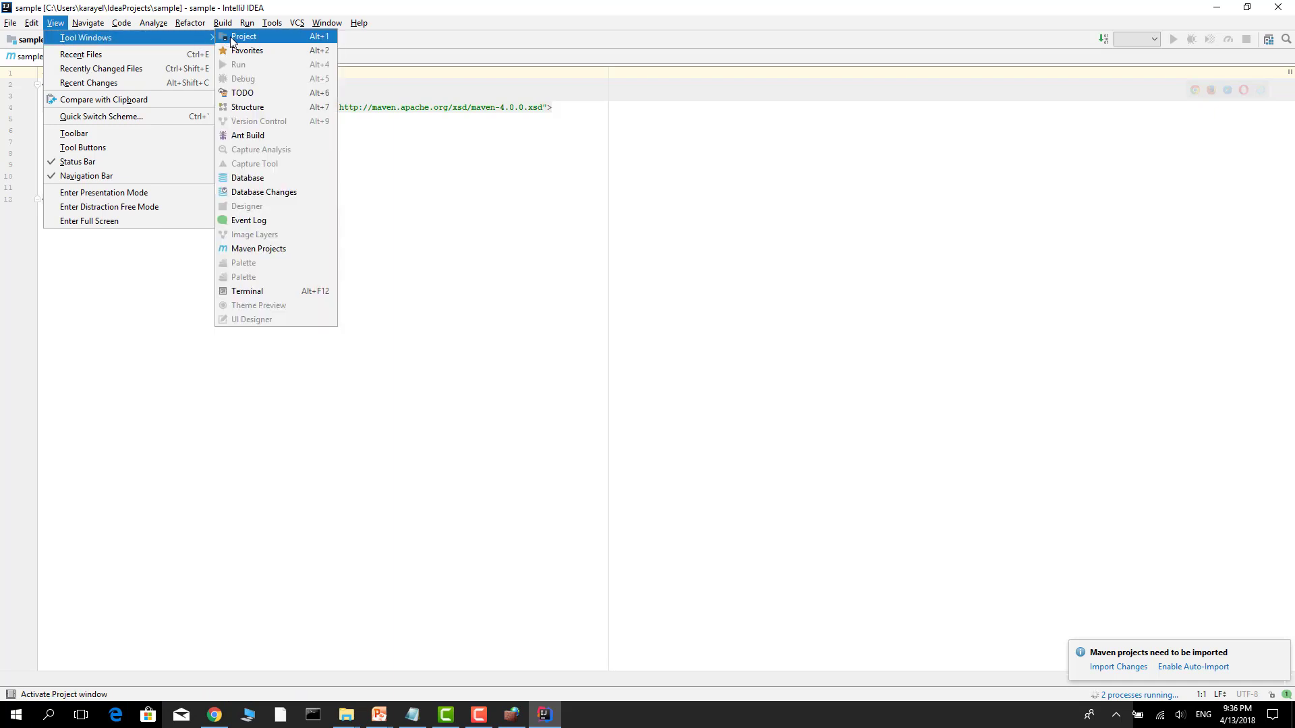
Show the Project panel with sample expanded to .idea, src, pom.xml and sample.iml.
click(243, 37)
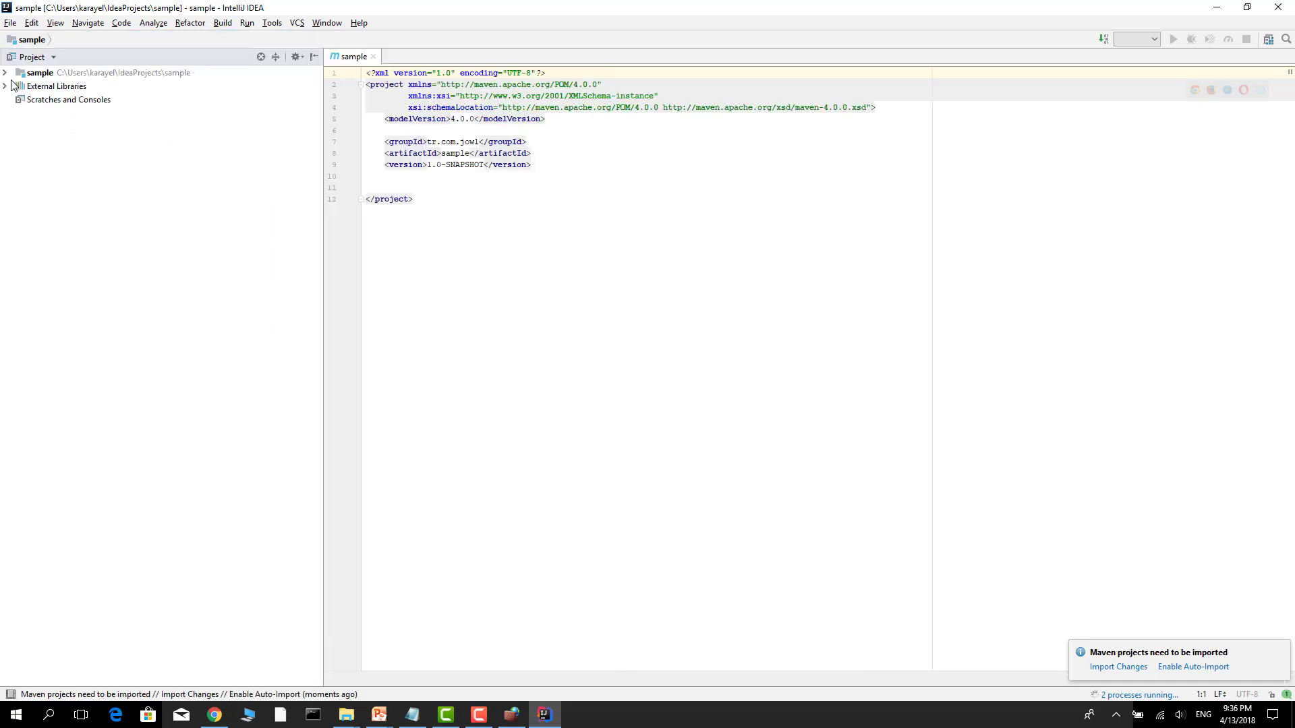
click(7, 73)
click(43, 99)
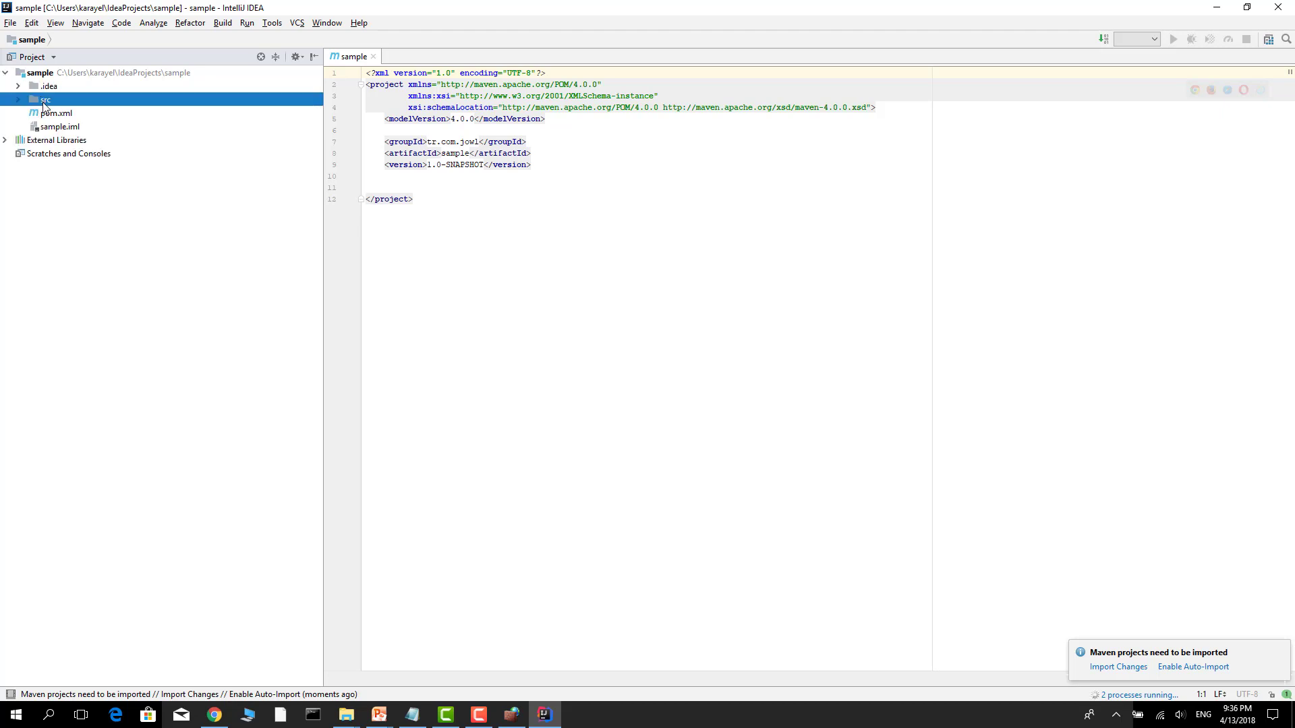
click(18, 99)
click(49, 74)
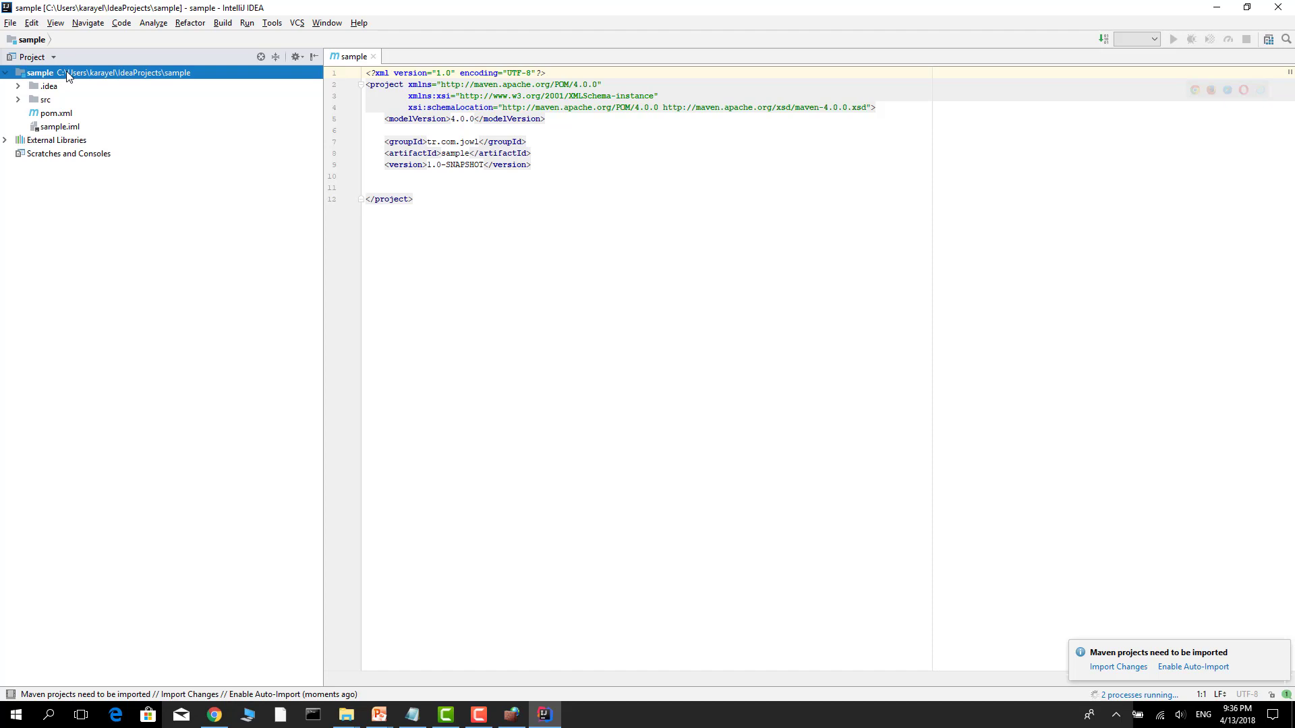
Set the Project SDK to JDK 1.8 (1.8.0_162) in Project Structure and apply it.
key(F4)
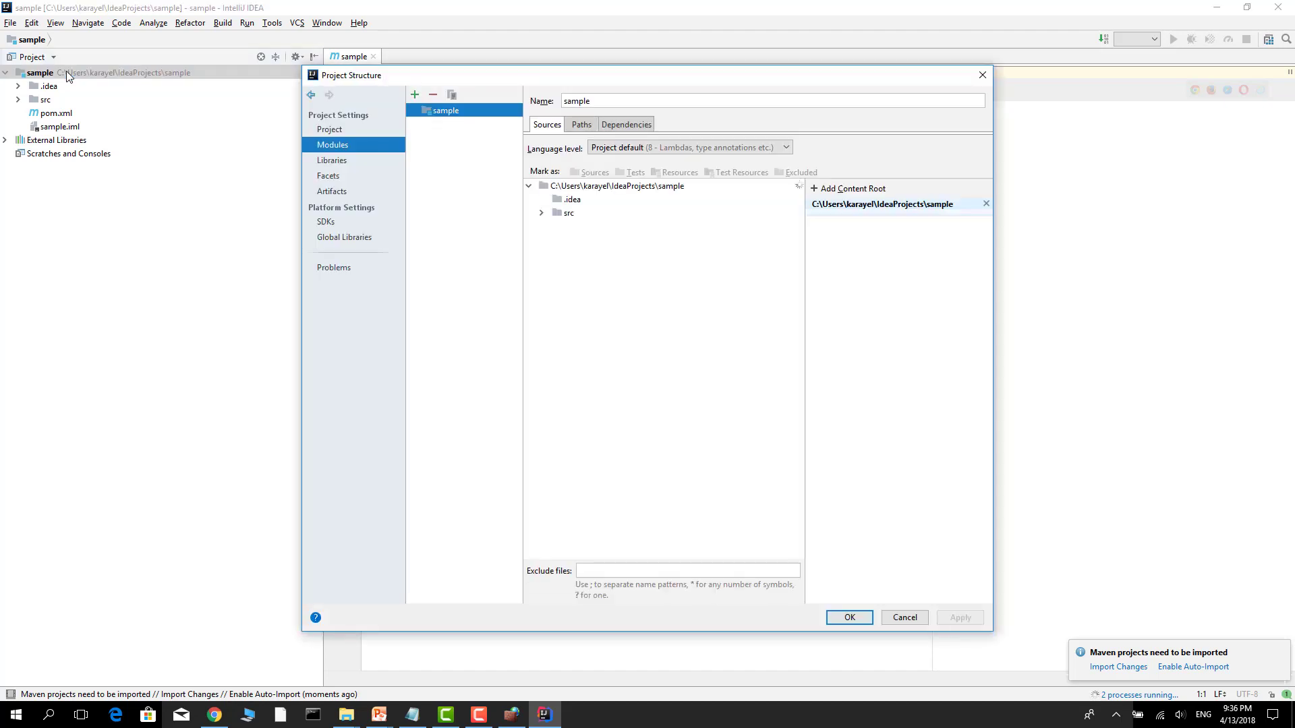
click(327, 130)
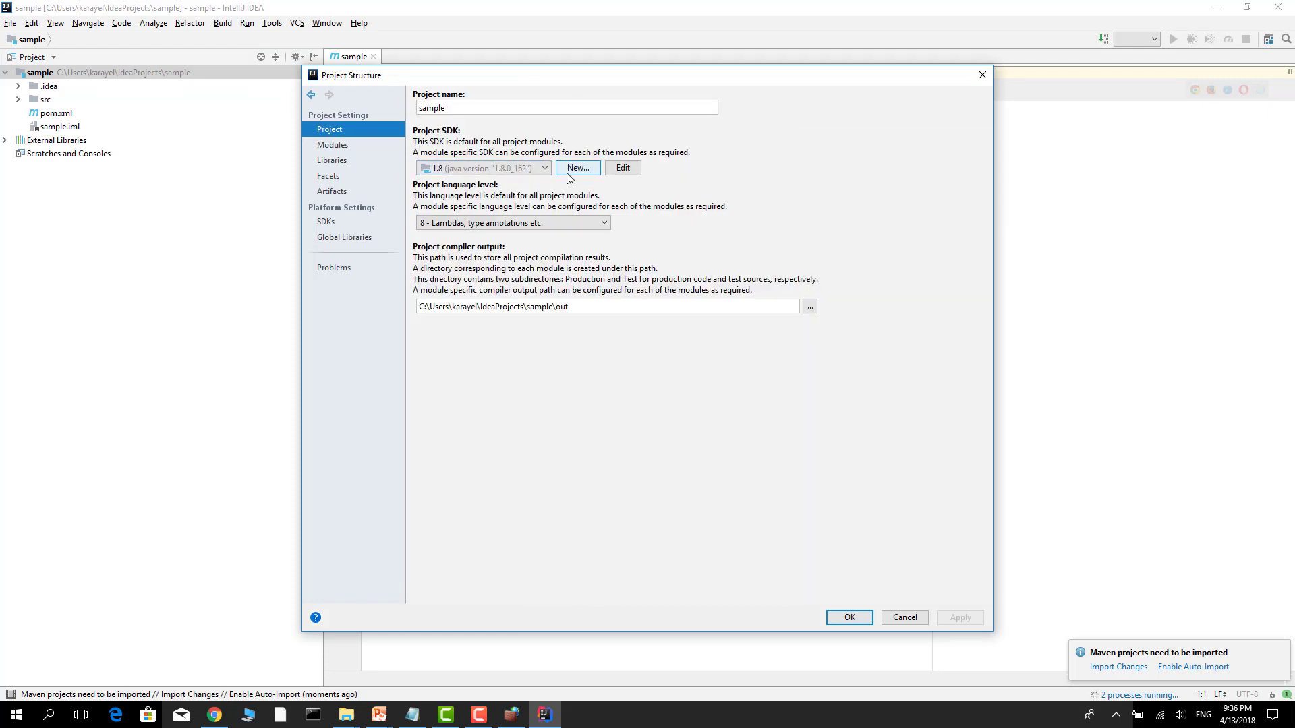
click(507, 169)
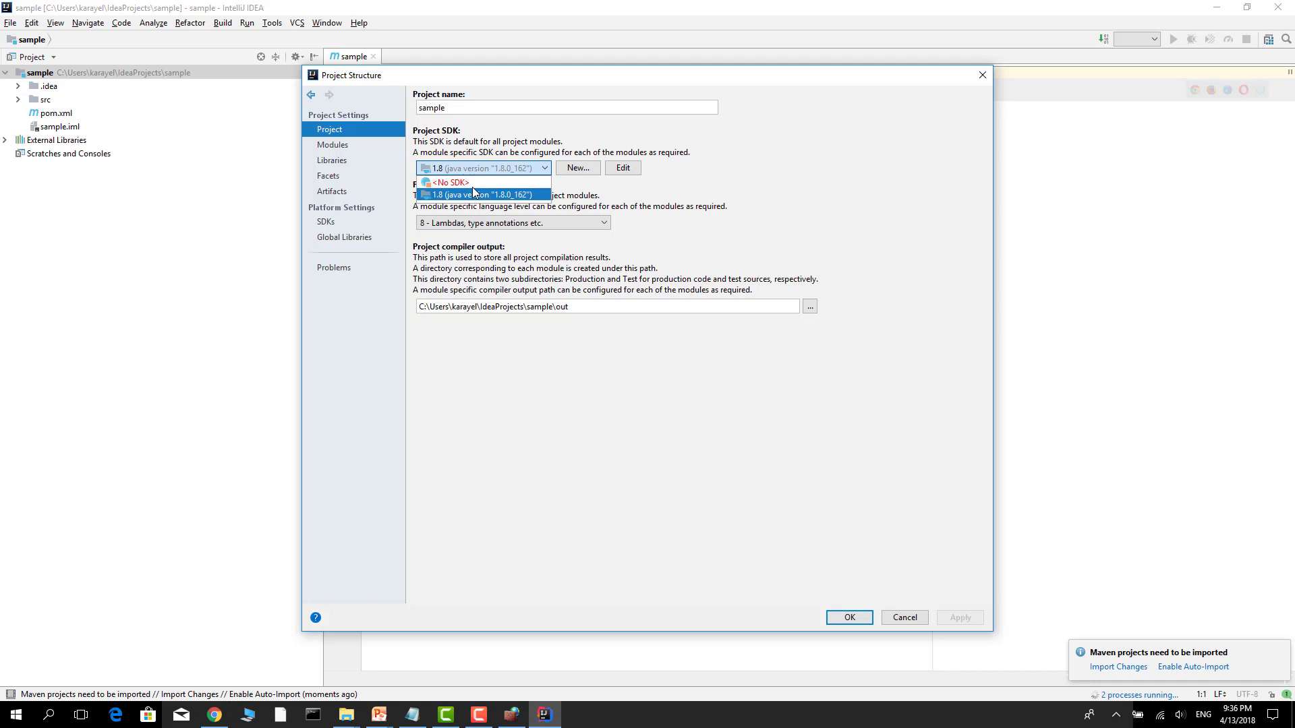
click(450, 183)
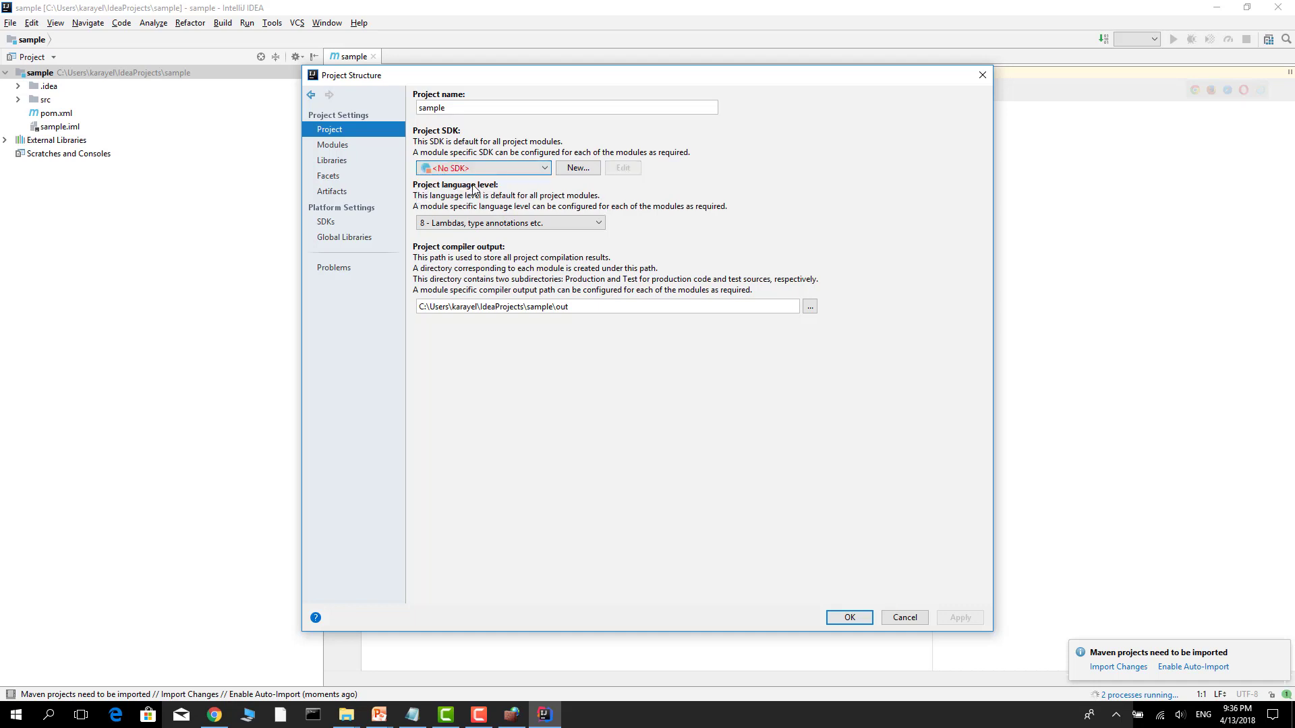
click(575, 168)
click(528, 173)
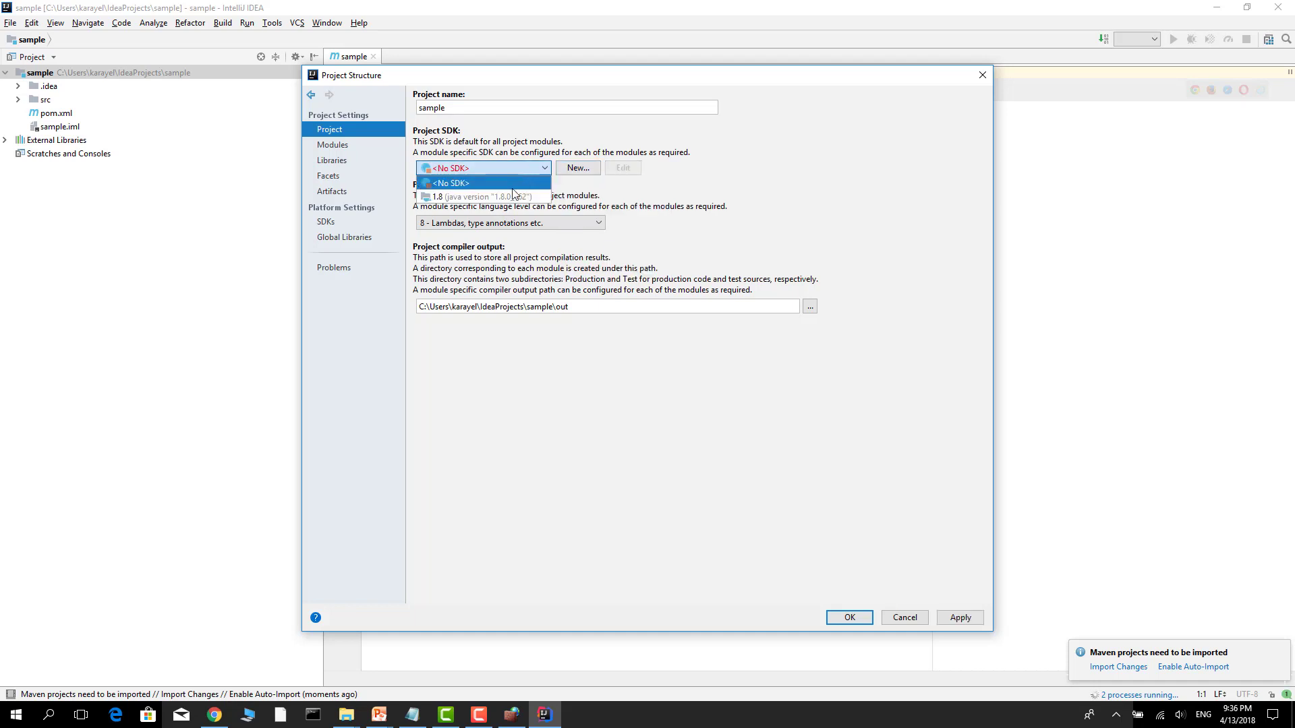
click(512, 195)
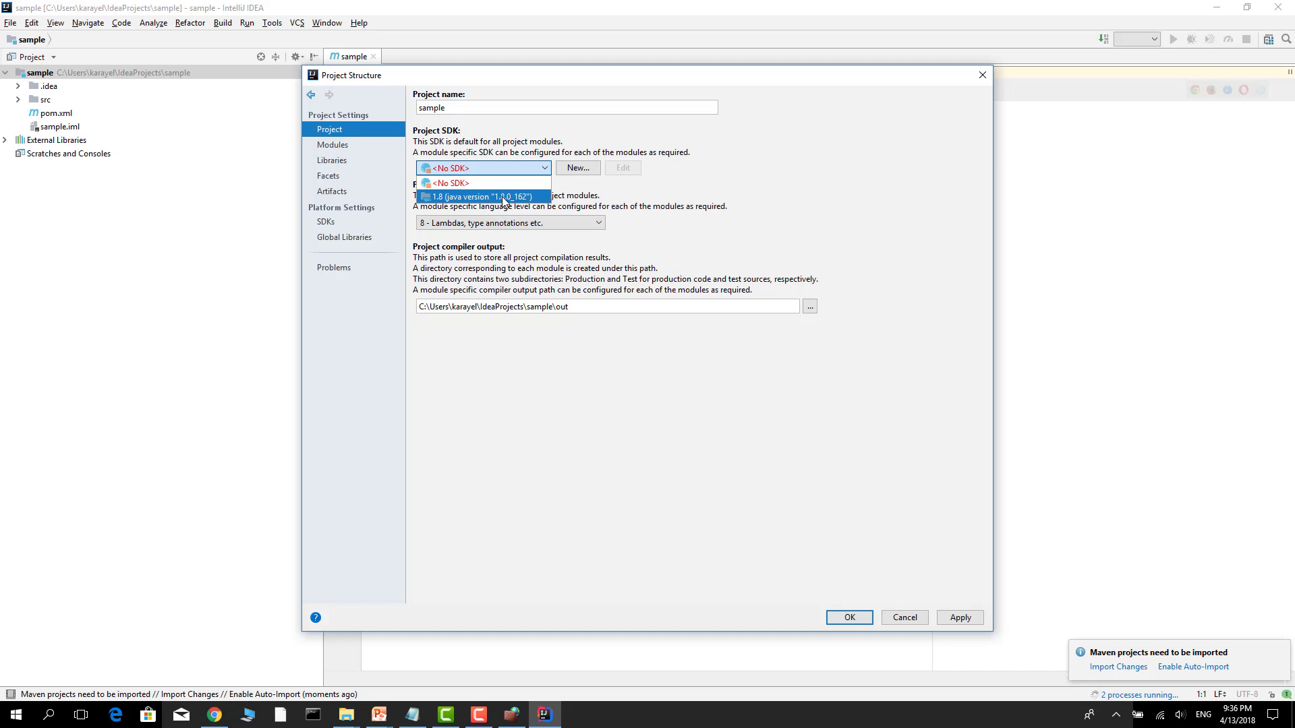
click(502, 197)
click(961, 618)
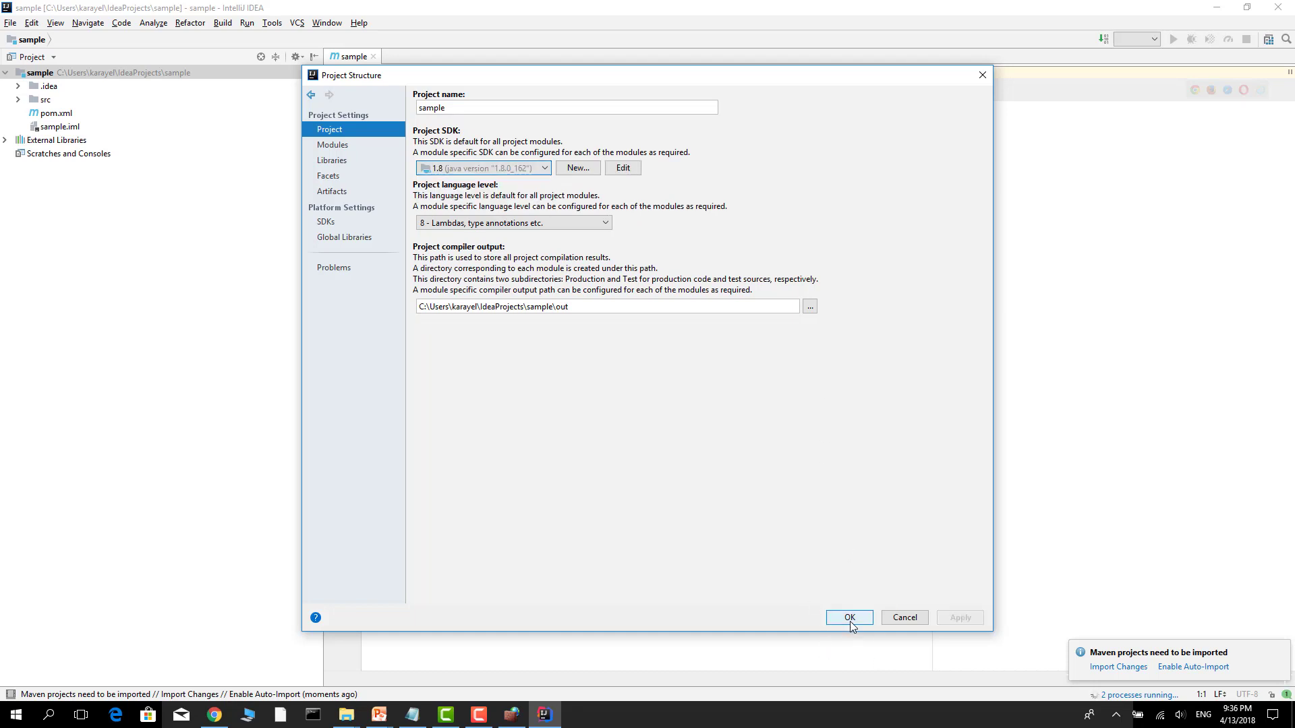
click(849, 618)
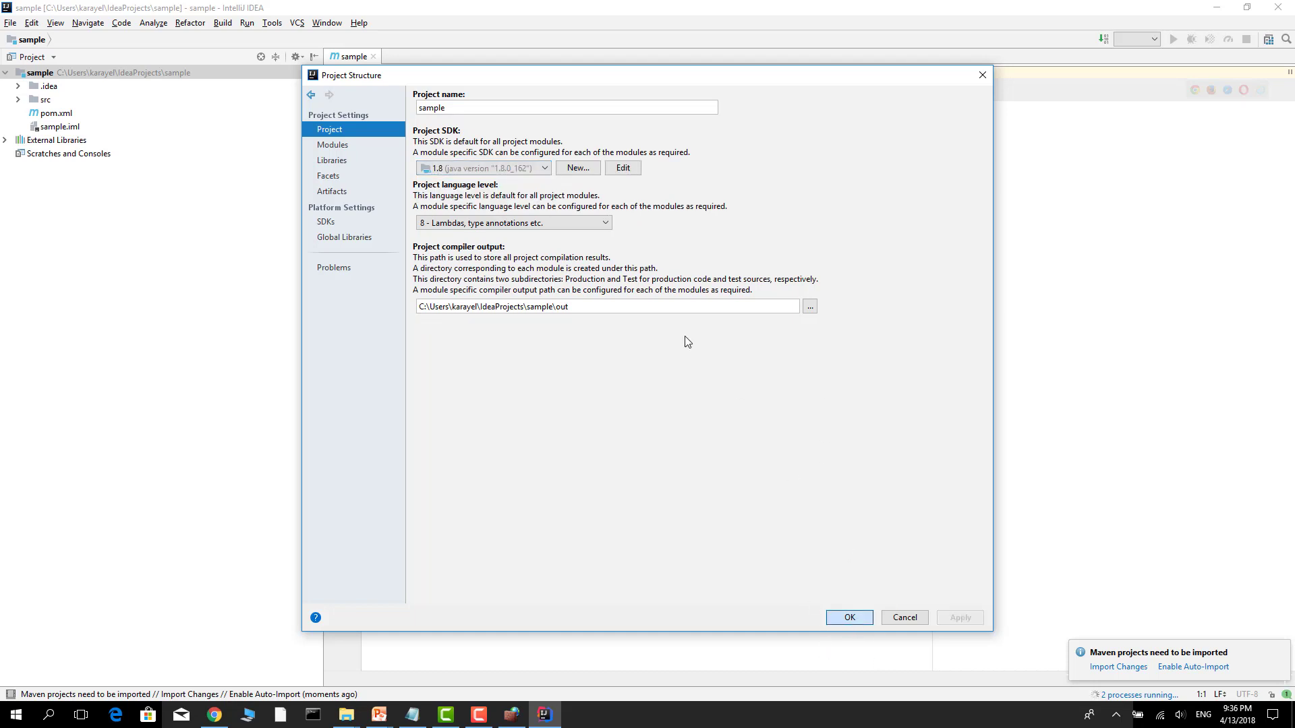